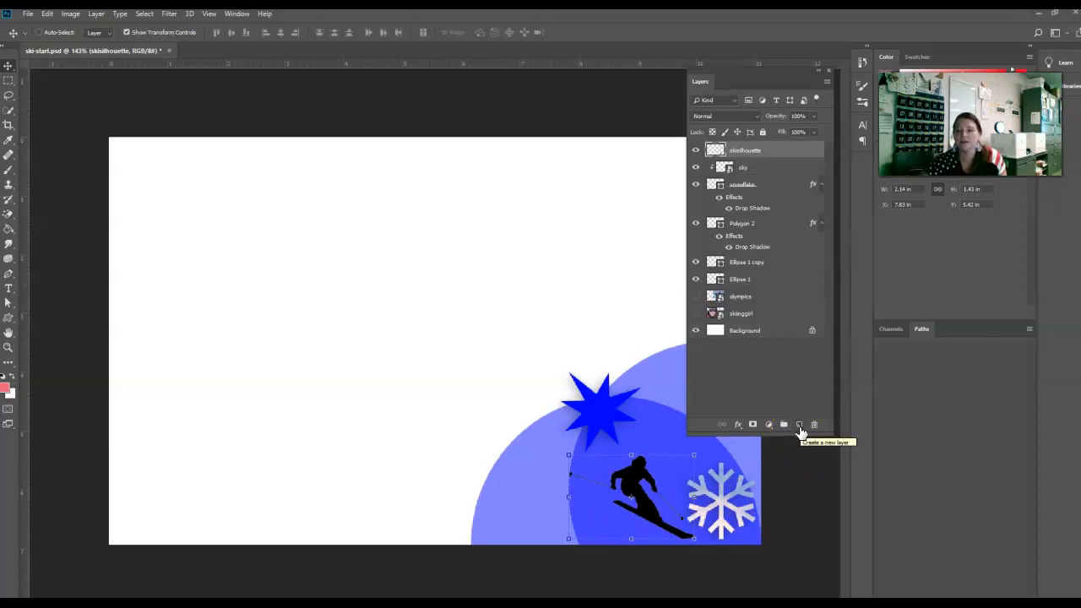
# - Add a new layer above the skisilhouette layer and name it "brush me"
pyautogui.click(800, 429)
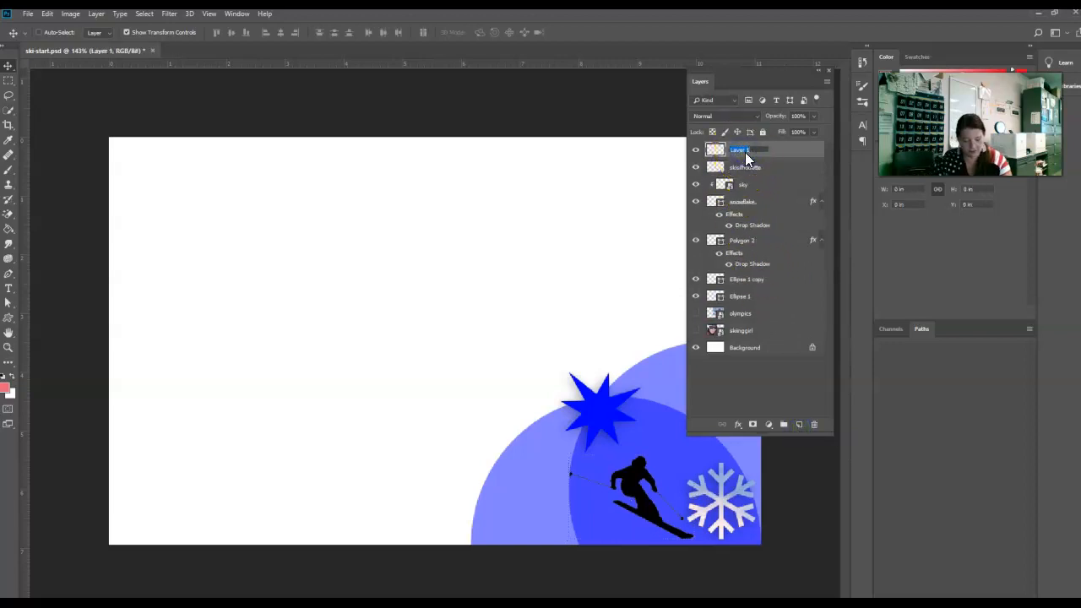
pyautogui.write('brush')
pyautogui.press('Return')
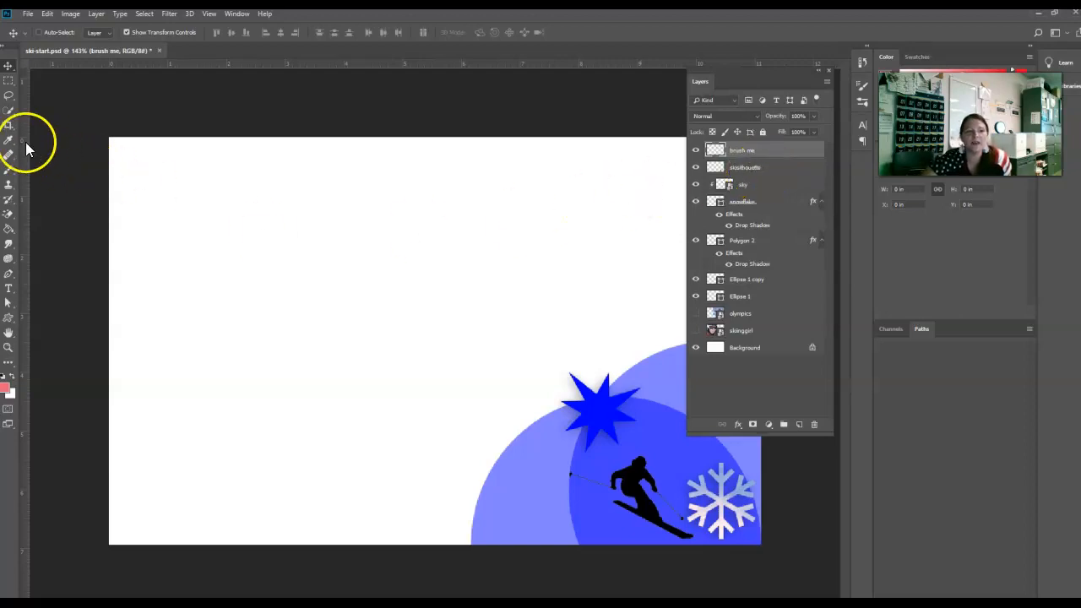
# - Activate the Brush tool and look through the available brush preset folders, including Special Effects Brushes
pyautogui.click(11, 174)
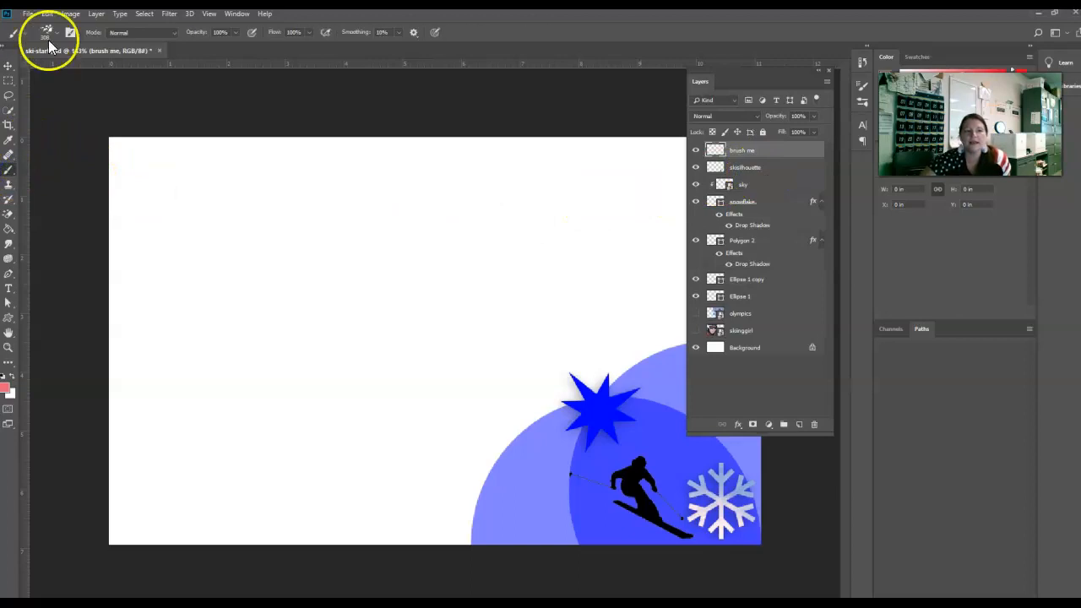
pyautogui.click(57, 32)
pyautogui.click(137, 267)
pyautogui.moveTo(137, 268); pyautogui.dragTo(149, 154)
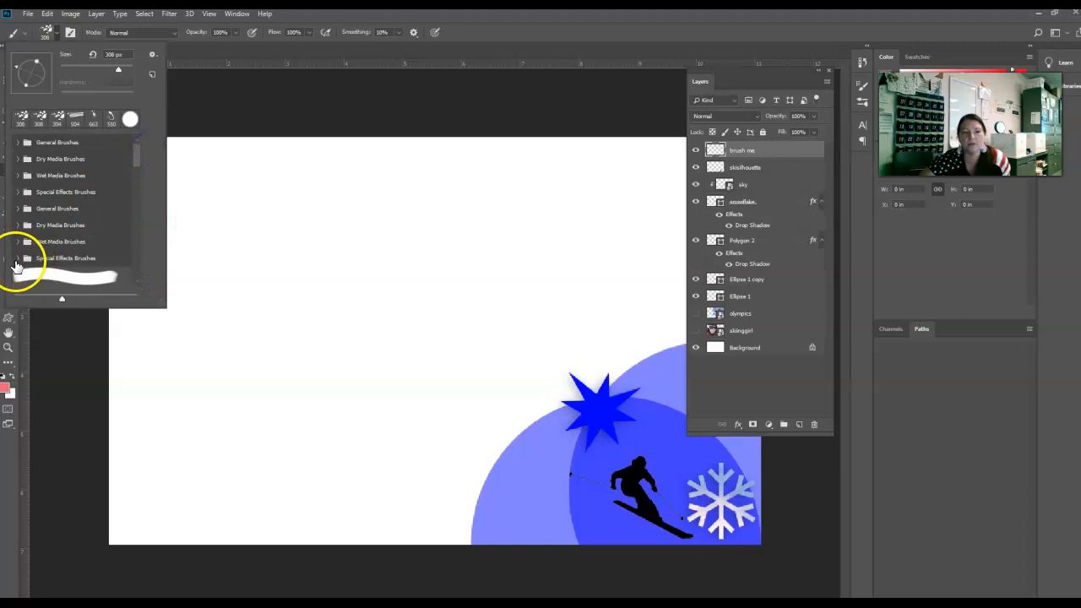
pyautogui.scroll(-1, 17, 265)
pyautogui.scroll(-2, 21, 283)
pyautogui.click(17, 198)
pyautogui.click(18, 198)
pyautogui.scroll(-1, 29, 213)
pyautogui.scroll(1, 33, 245)
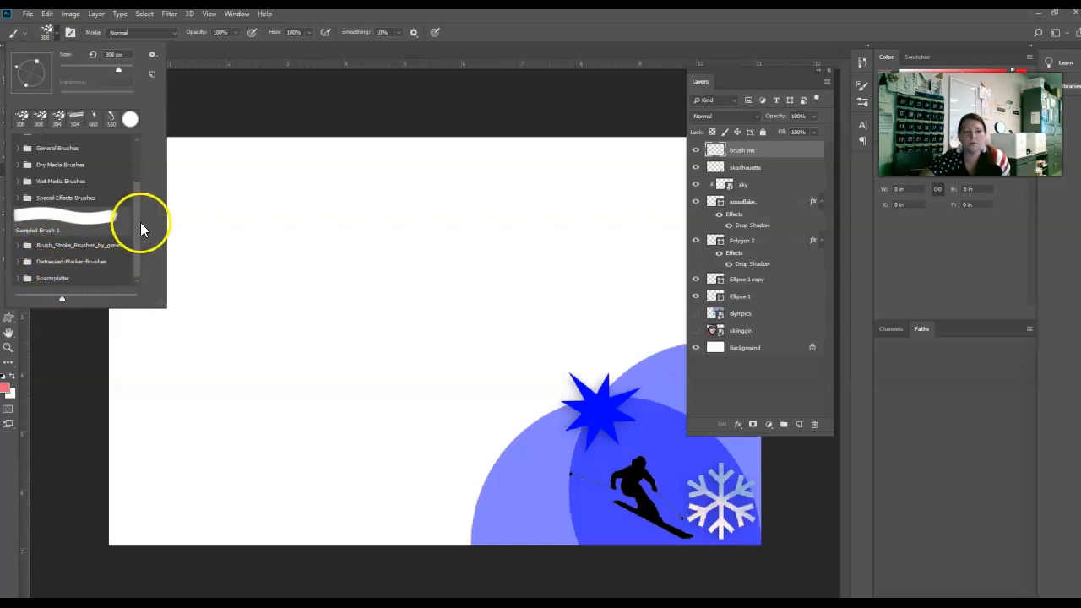
pyautogui.moveTo(140, 234); pyautogui.dragTo(143, 181)
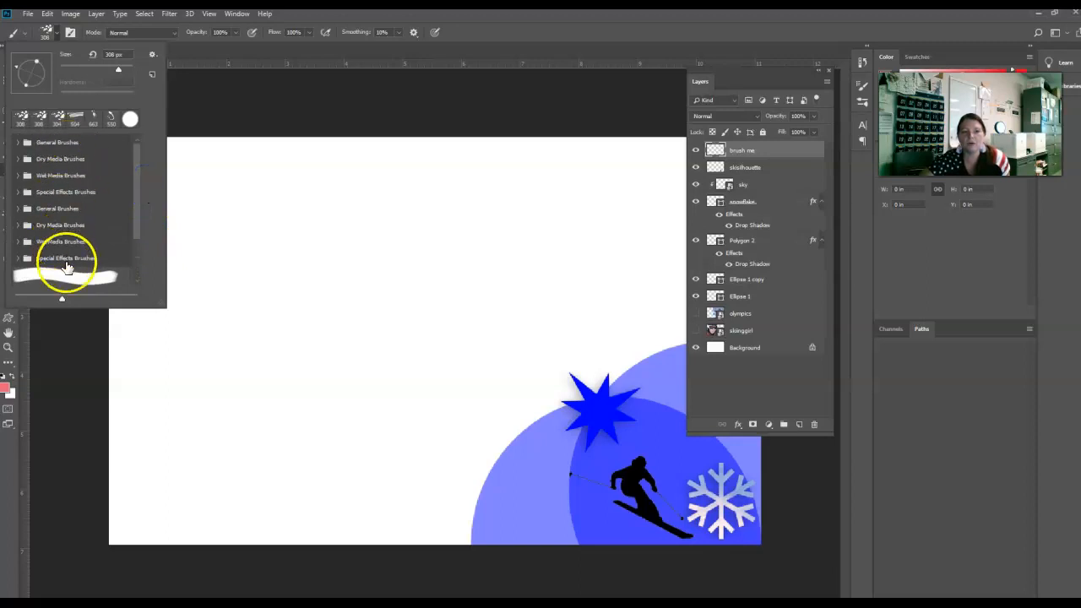
# - Expand the General Brushes presets and compare Hard Round Pressure Size with Soft Round Pressure Opacity
pyautogui.click(19, 143)
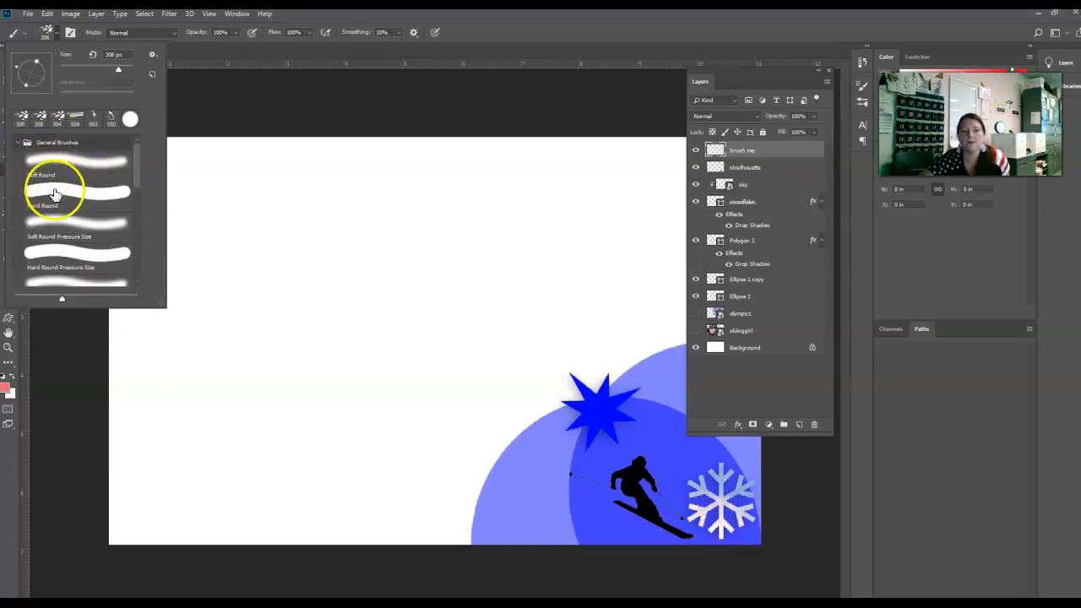
pyautogui.scroll(-1, 119, 244)
pyautogui.scroll(-4, 118, 243)
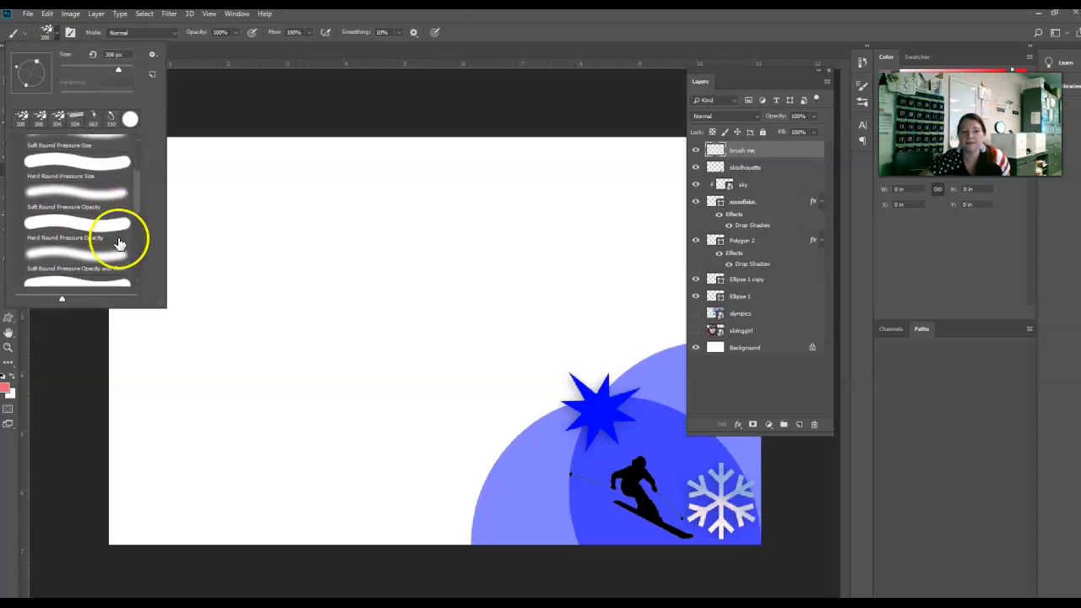
pyautogui.scroll(2, 118, 243)
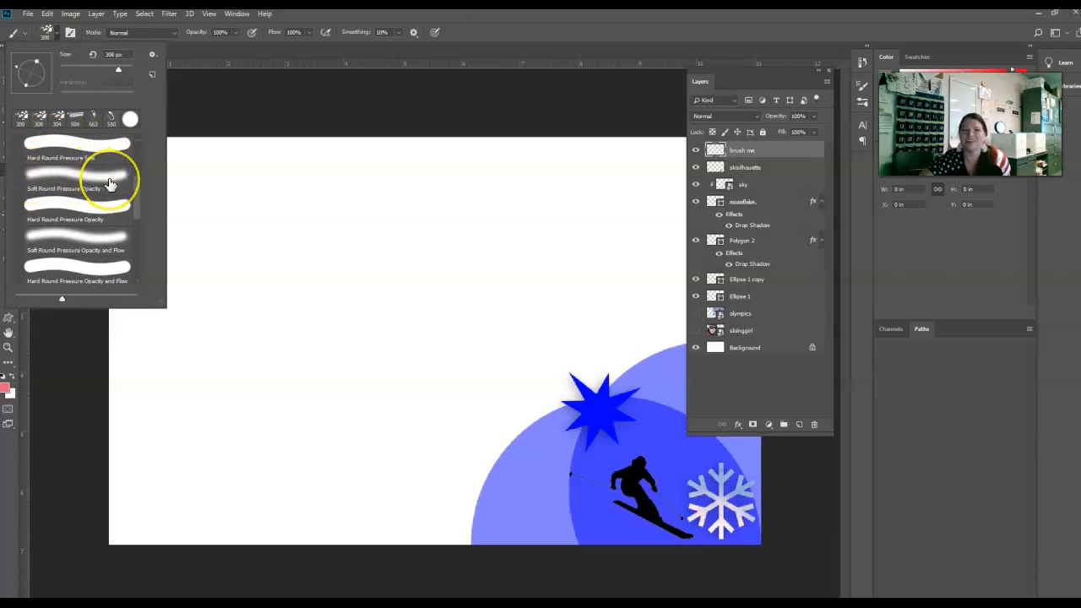
pyautogui.click(67, 150)
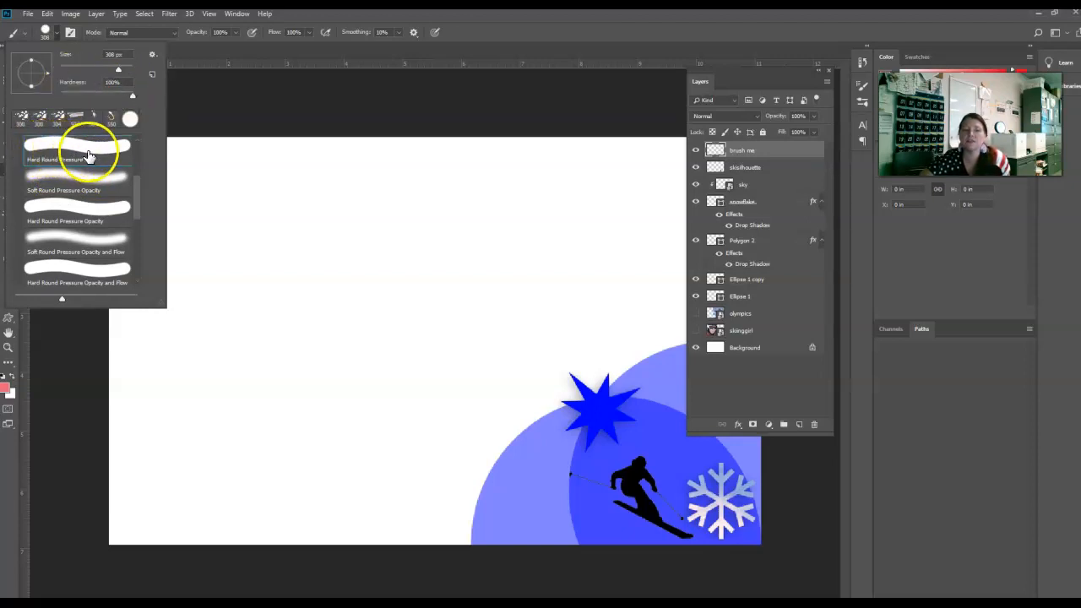
pyautogui.click(68, 176)
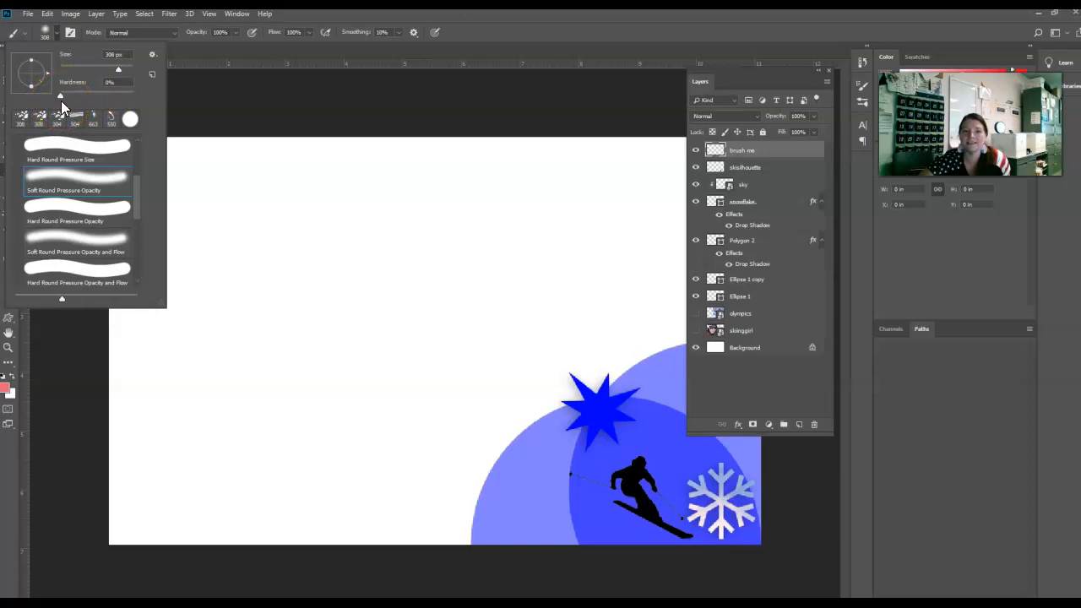
pyautogui.click(91, 178)
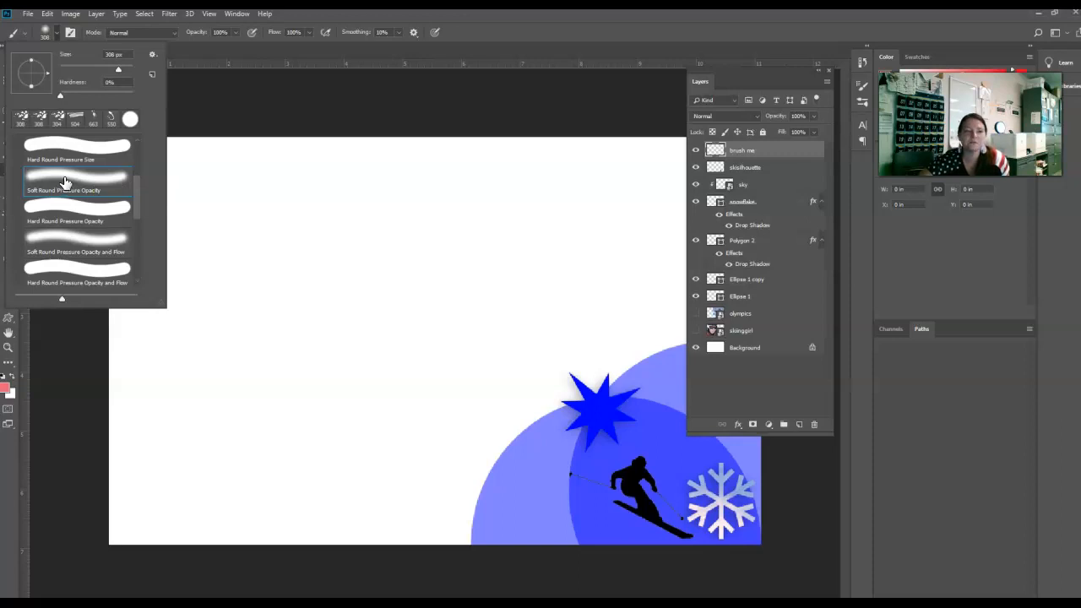
# - Paint a coral stroke across the canvas's upper-left area with a reduced Hard Round Pressure Size brush
pyautogui.click(74, 150)
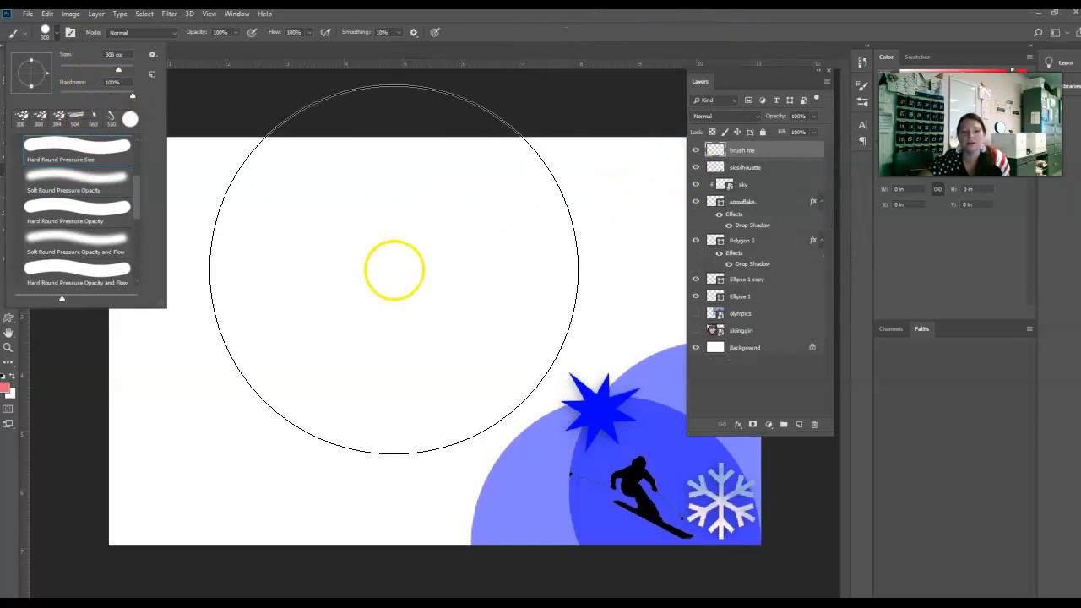
pyautogui.click(512, 48)
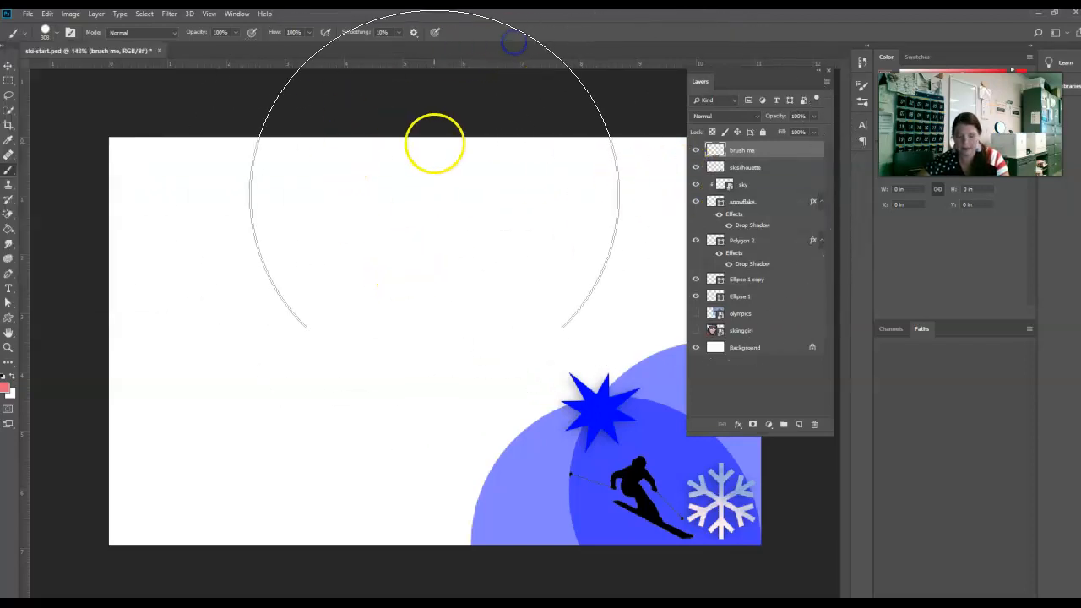
pyautogui.press('[')
pyautogui.press('[')
pyautogui.press('[')
pyautogui.press('[')
pyautogui.press('[')
pyautogui.press('[')
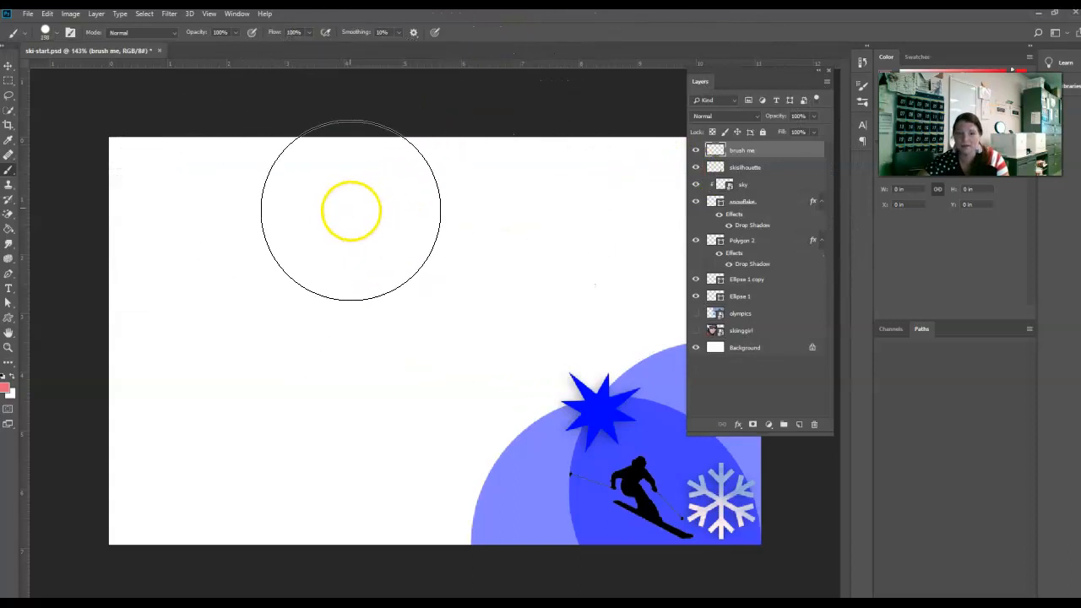
pyautogui.moveTo(205, 230)
pyautogui.mouseDown()
pyautogui.moveTo(287, 212)
pyautogui.moveTo(426, 207)
pyautogui.mouseUp()
# - Paint a second coral stroke beneath the first one with the Soft Round Pressure Opacity brush
pyautogui.click(54, 33)
pyautogui.click(76, 177)
pyautogui.moveTo(207, 320)
pyautogui.mouseDown()
pyautogui.moveTo(270, 296)
pyautogui.moveTo(456, 283)
pyautogui.mouseUp()
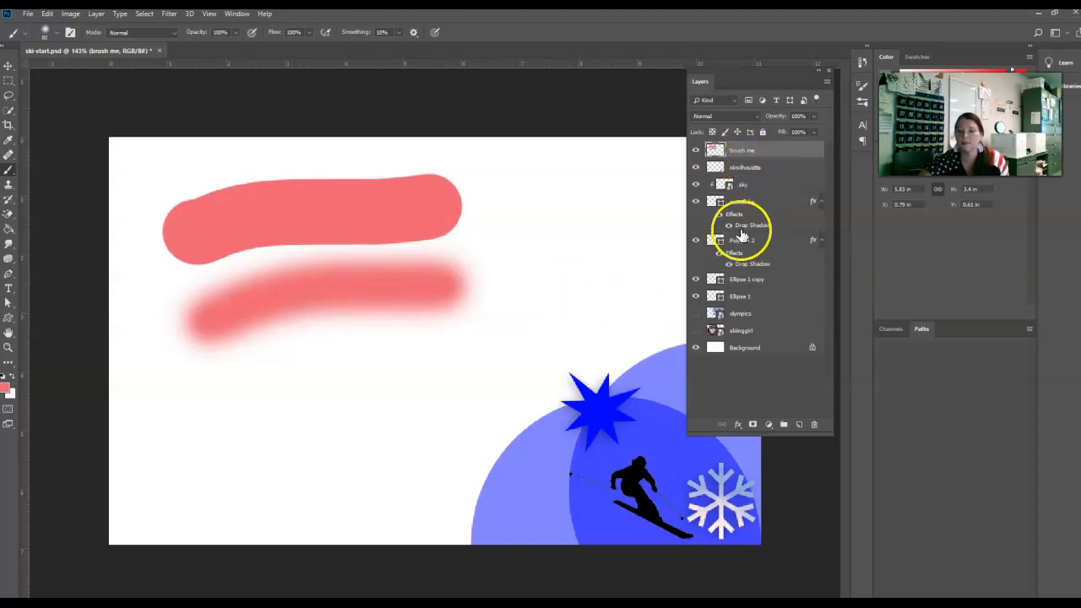
# - Move the skiinggirl layer above "brush me", clip it to the painted strokes and make it visible
pyautogui.click(744, 334)
pyautogui.moveTo(744, 334); pyautogui.dragTo(748, 148)
pyautogui.rightClick(778, 151)
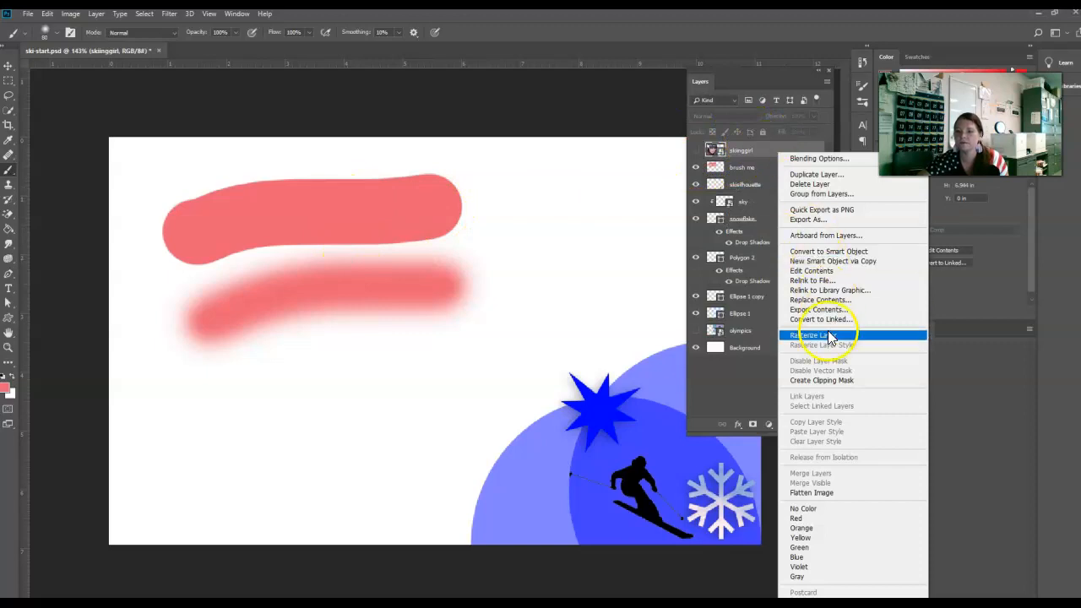
pyautogui.click(825, 378)
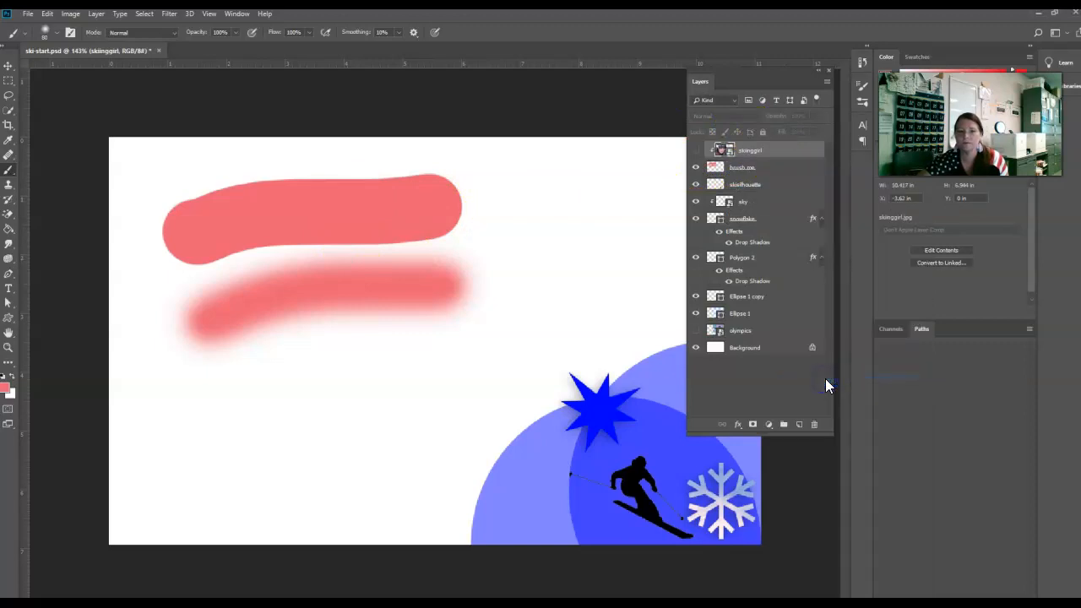
pyautogui.click(696, 151)
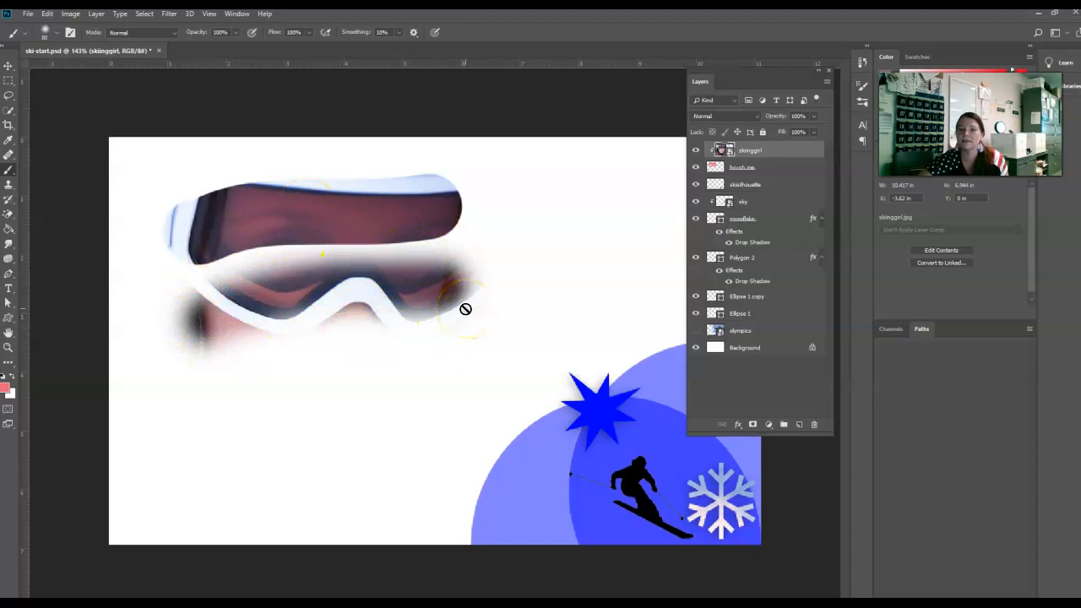
# - Release the skiinggirl layer's clipping mask and move the layer back down to just above Background
pyautogui.rightClick(808, 150)
pyautogui.click(832, 376)
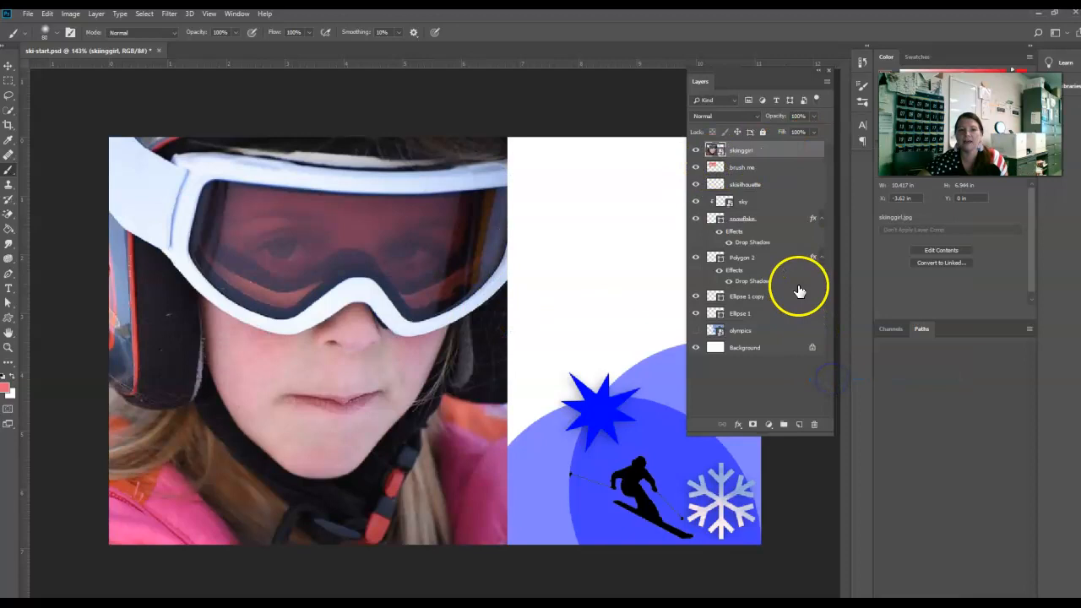
pyautogui.click(750, 175)
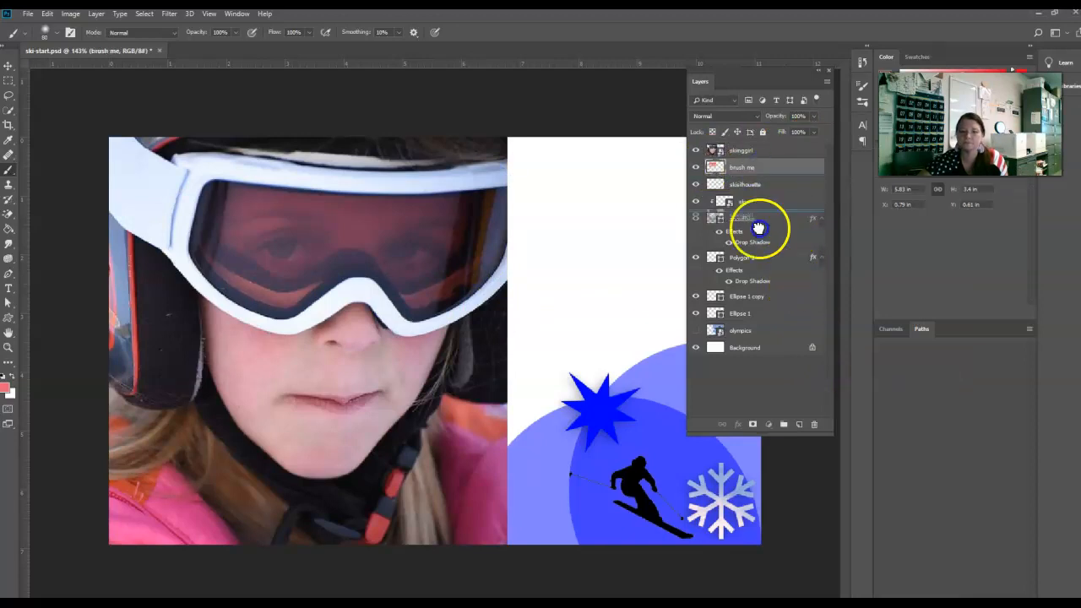
pyautogui.moveTo(755, 331); pyautogui.dragTo(755, 338)
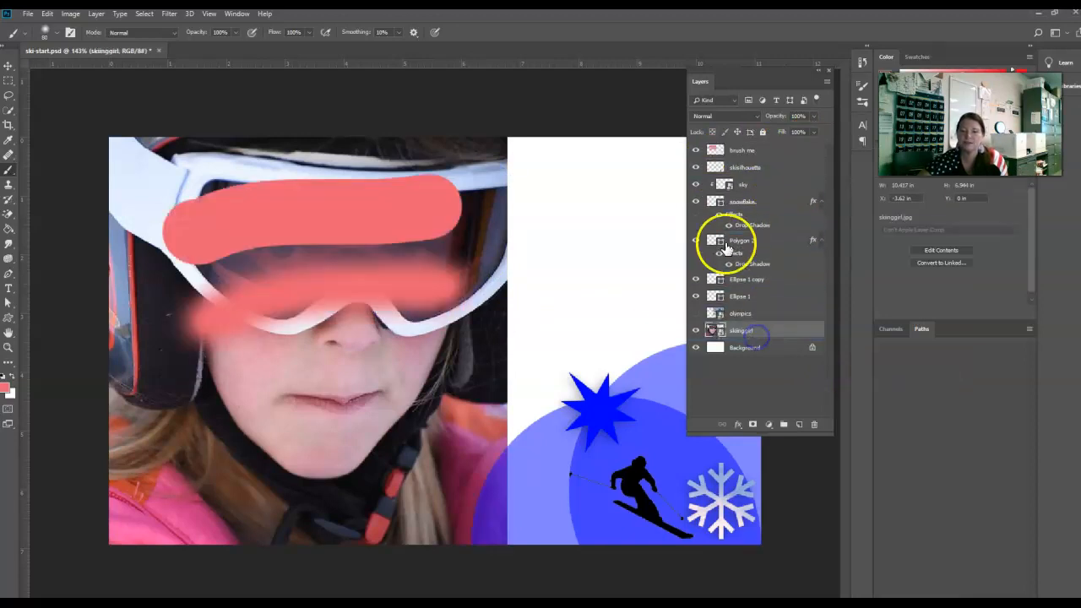
# - Delete the painted "brush me" layer and add a new empty top layer with the name "brush me"
pyautogui.click(716, 153)
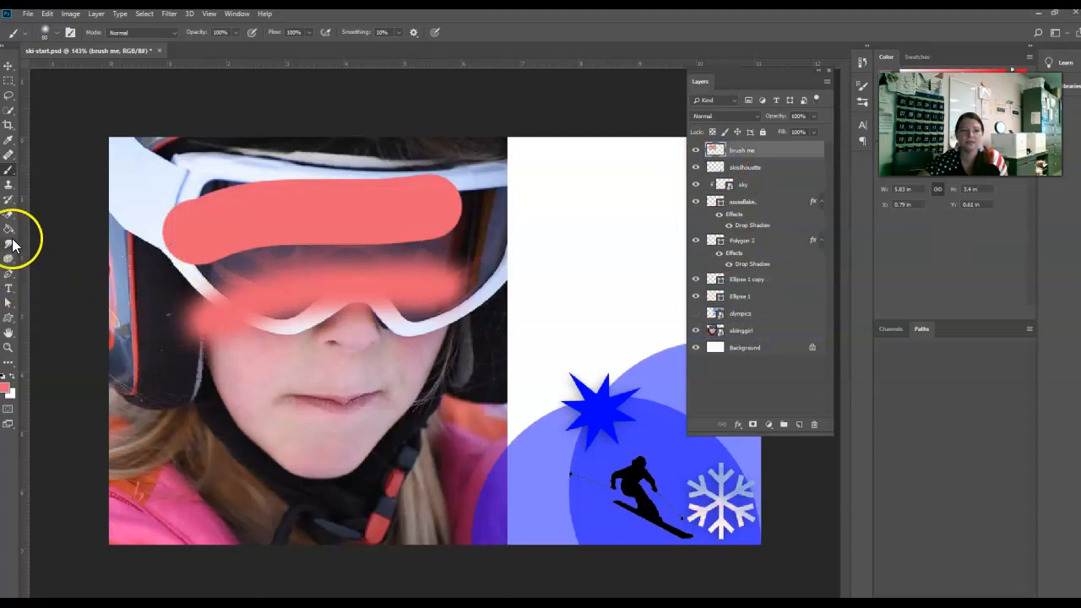
pyautogui.moveTo(769, 167)
pyautogui.mouseDown()
pyautogui.moveTo(799, 251)
pyautogui.moveTo(814, 424)
pyautogui.mouseUp()
pyautogui.click(799, 424)
pyautogui.doubleClick(740, 149)
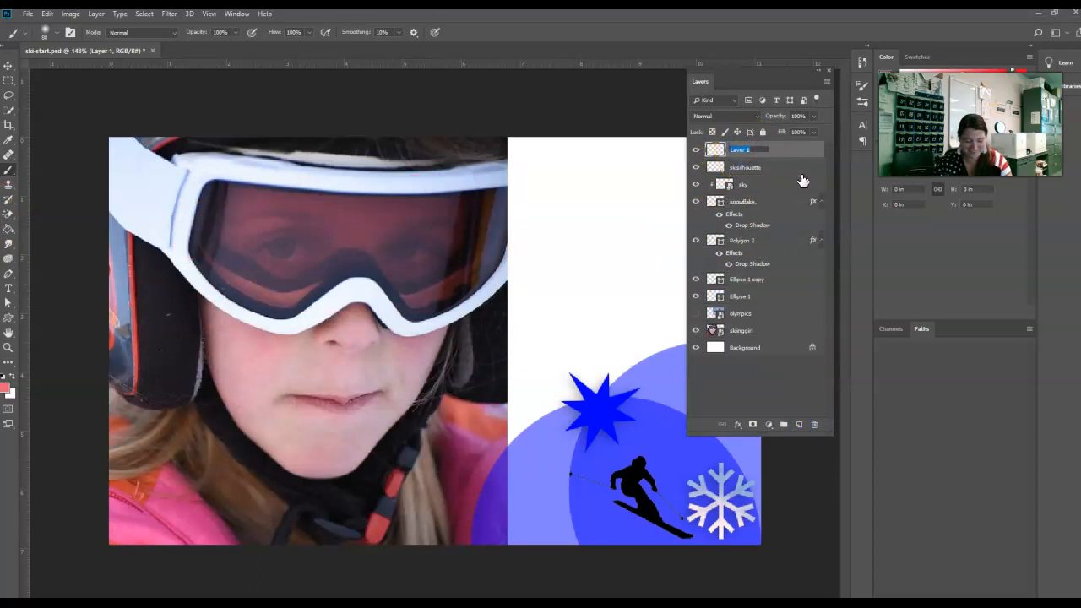
pyautogui.write('brush me')
pyautogui.press('Return')
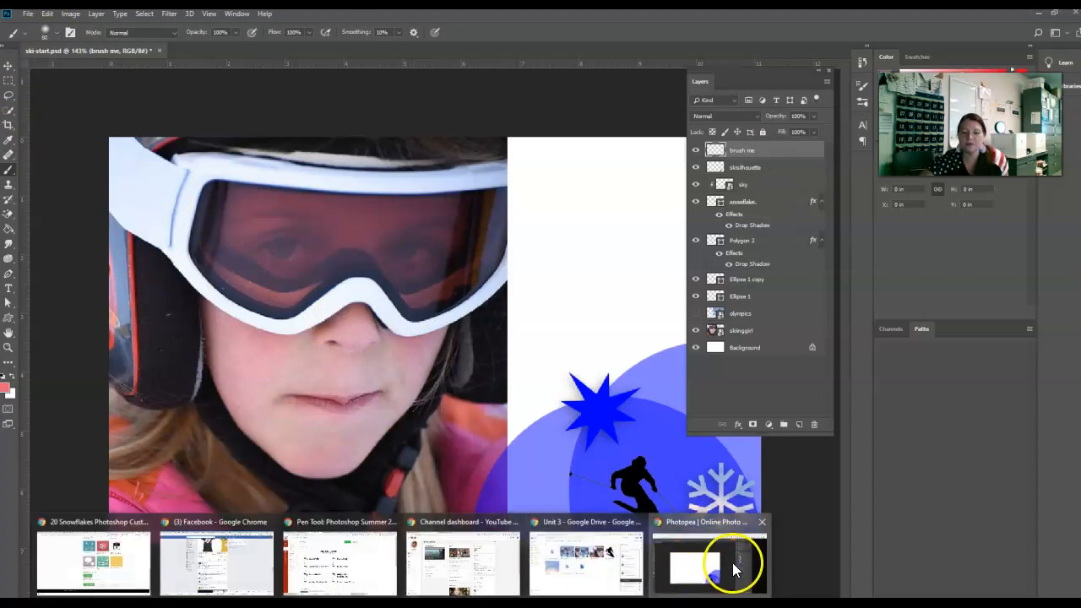
# - Switch to Photopea, activate the Brush tool and choose the 24 px hard round brush from its presets
pyautogui.click(732, 563)
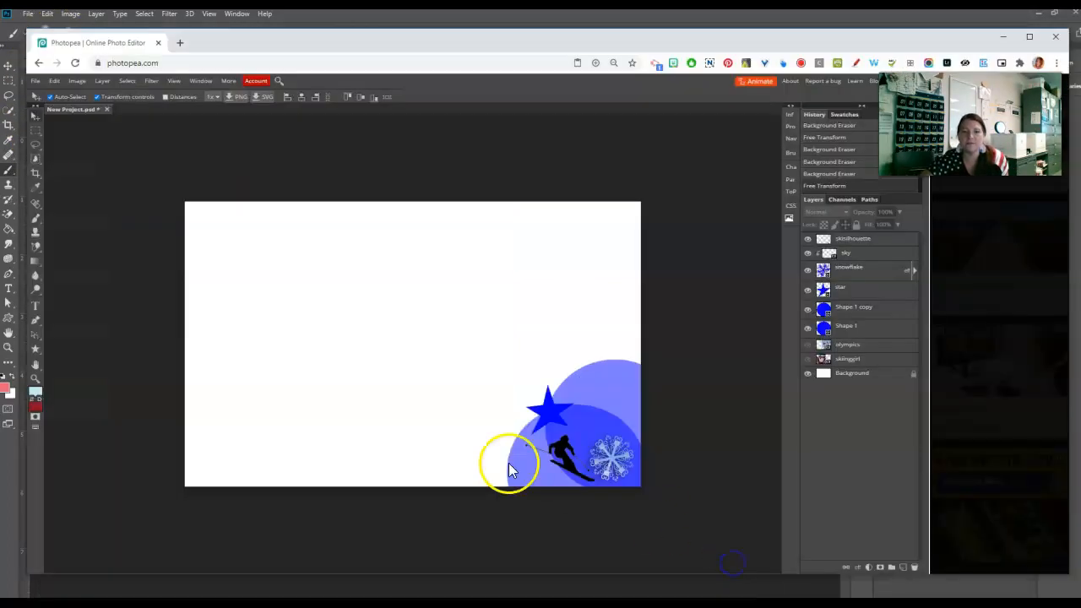
pyautogui.click(36, 217)
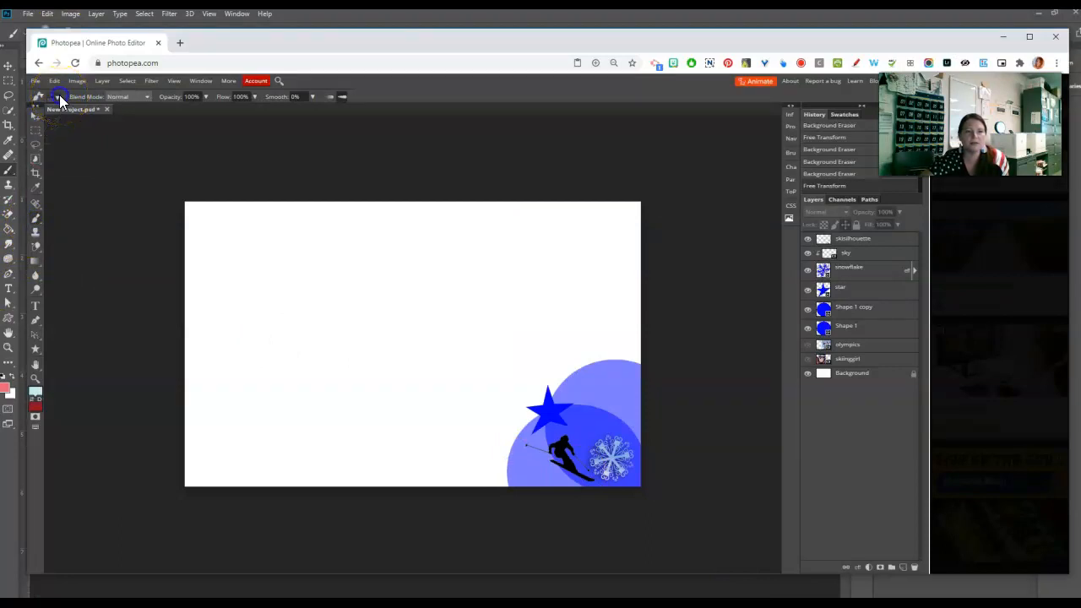
pyautogui.click(59, 95)
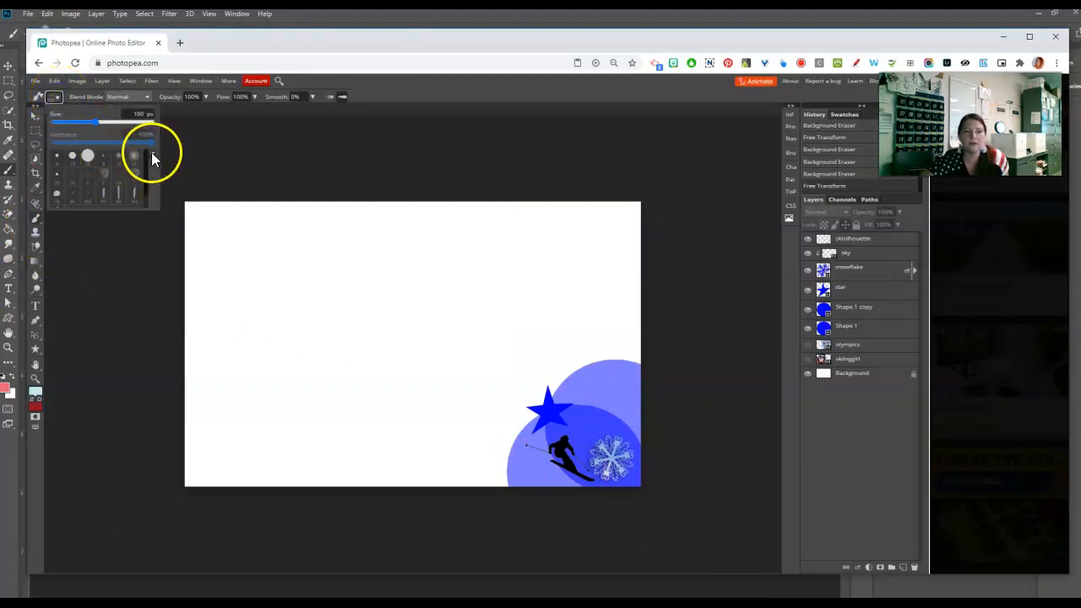
pyautogui.moveTo(148, 158); pyautogui.dragTo(152, 195)
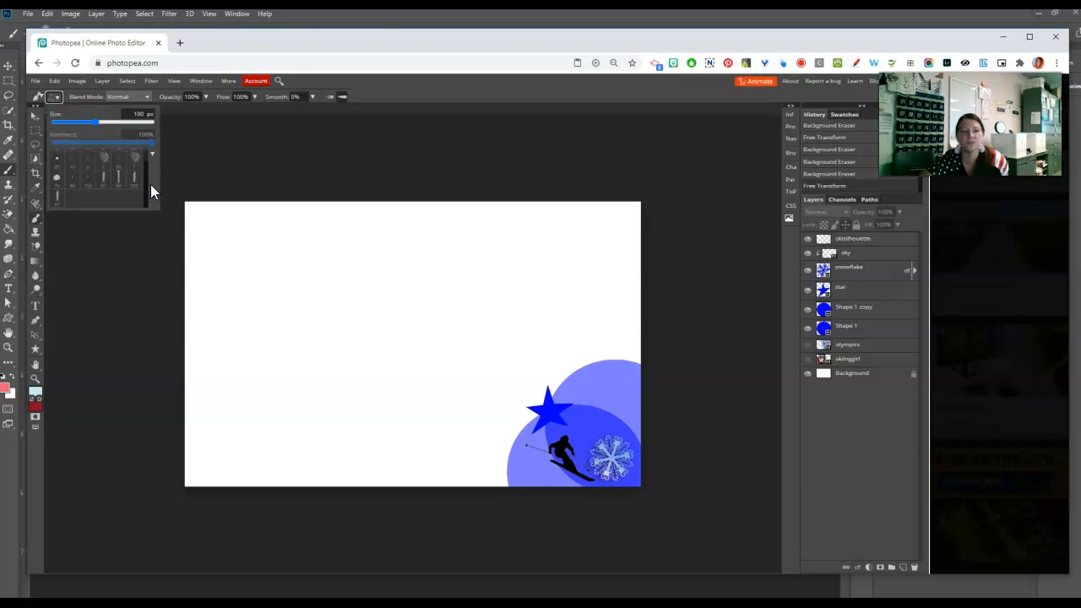
pyautogui.click(99, 142)
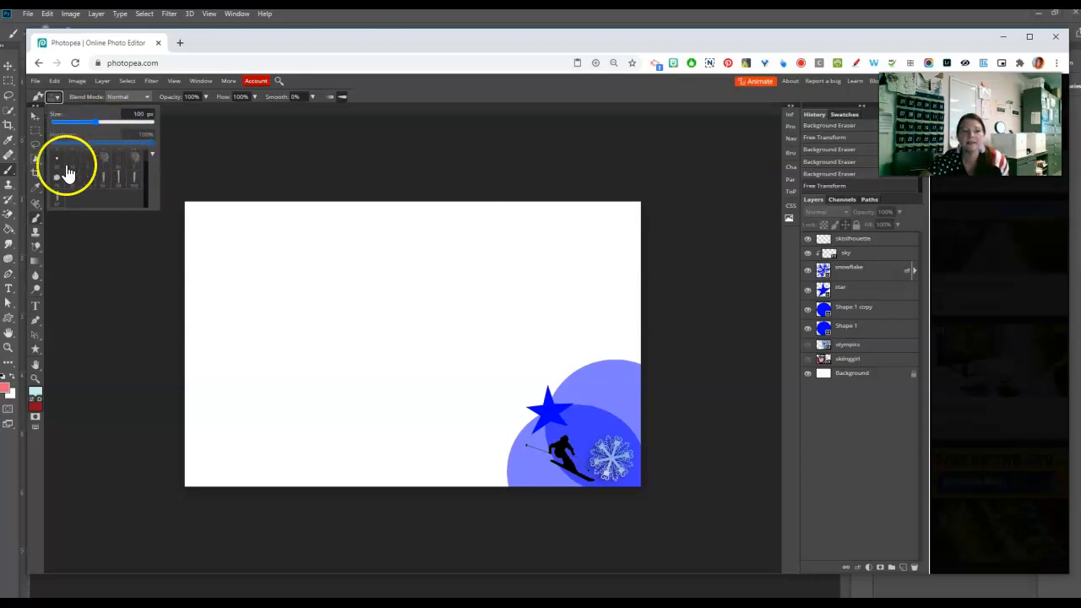
pyautogui.click(88, 158)
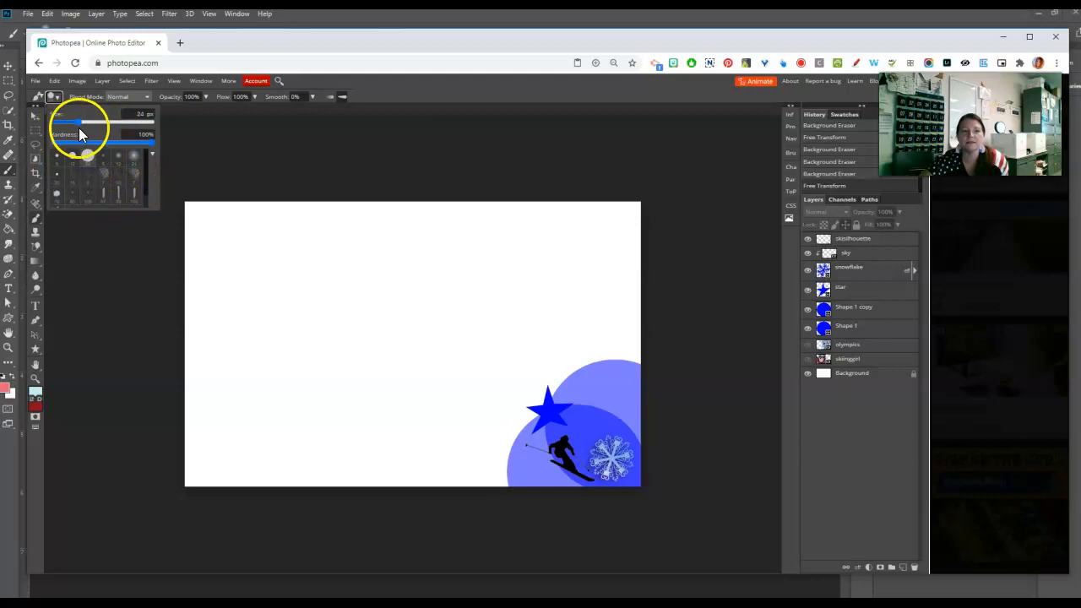
# - Load an ABR brush file into the Photopea presets and select a splatter brush from the added set
pyautogui.click(153, 156)
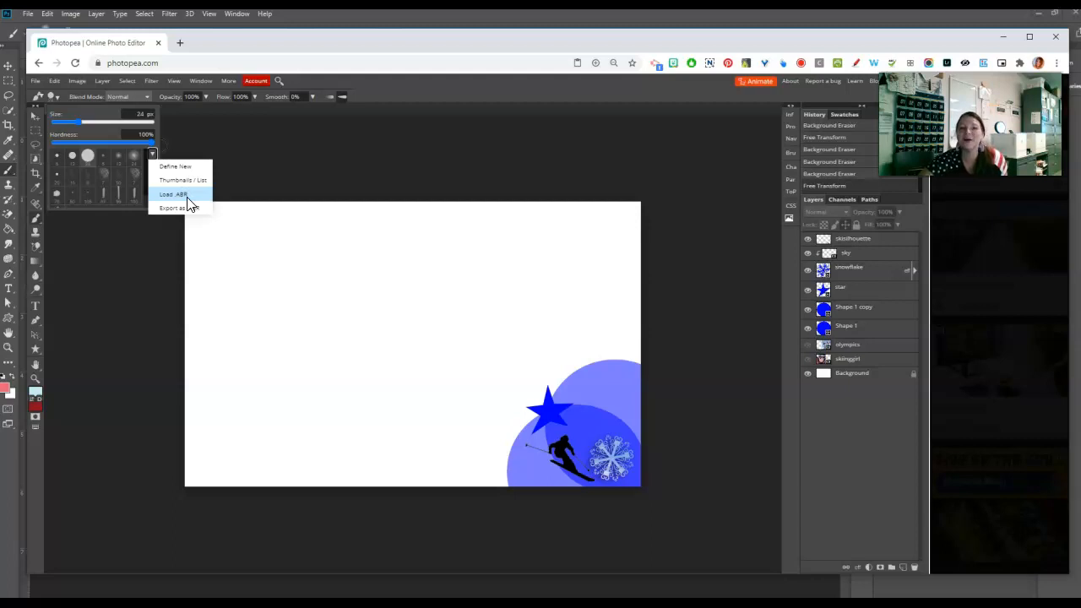
pyautogui.click(188, 196)
pyautogui.click(158, 216)
pyautogui.click(476, 317)
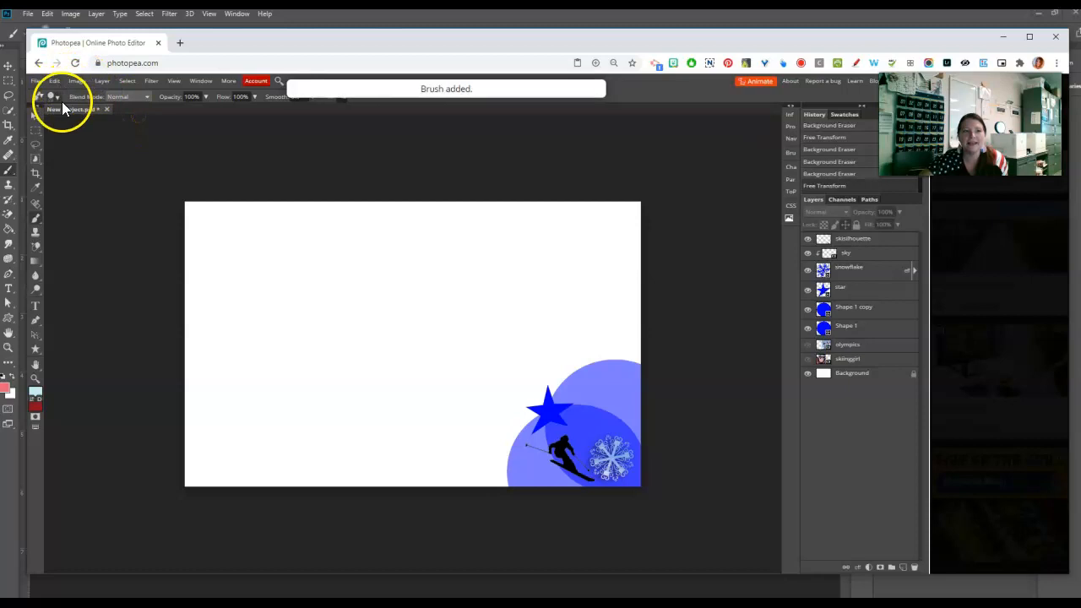
pyautogui.click(58, 98)
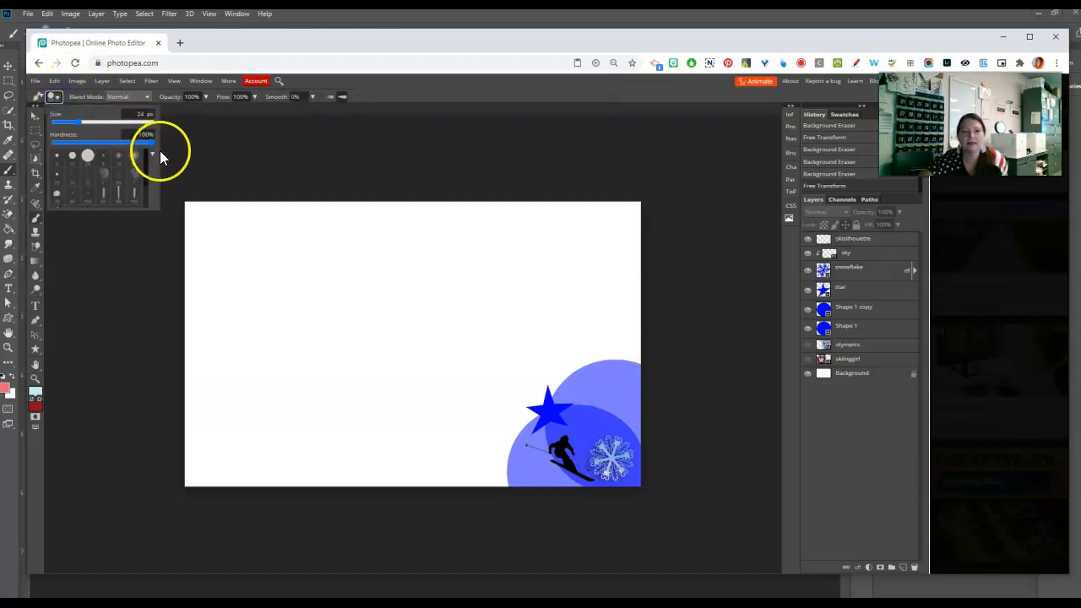
pyautogui.moveTo(152, 155); pyautogui.dragTo(143, 210)
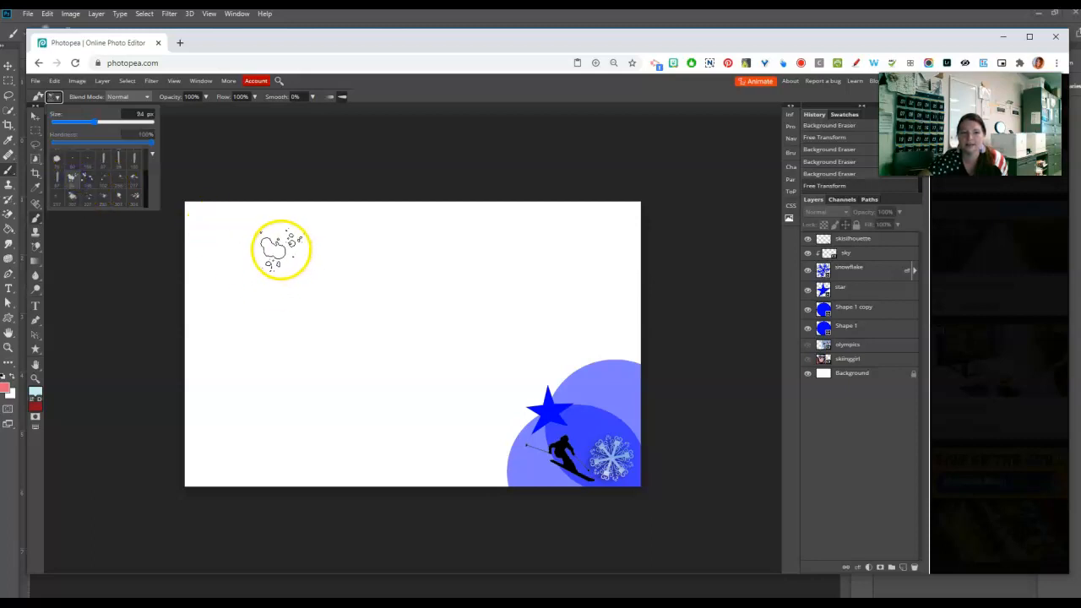
# - Try the 196 px splatter brush and another splatter brush from the loaded set in Photopea
pyautogui.click(89, 179)
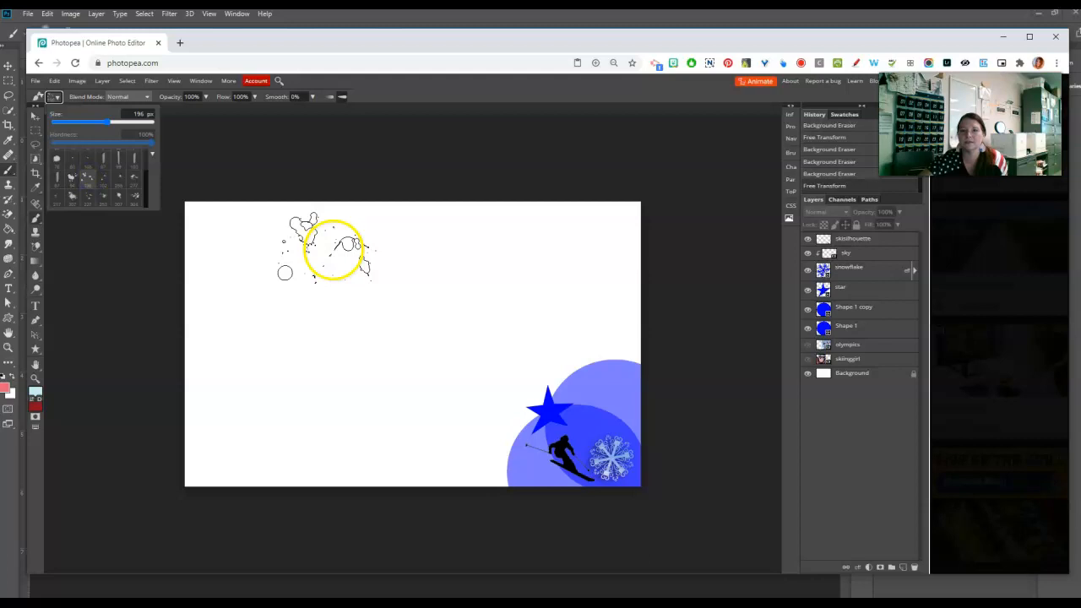
pyautogui.click(137, 203)
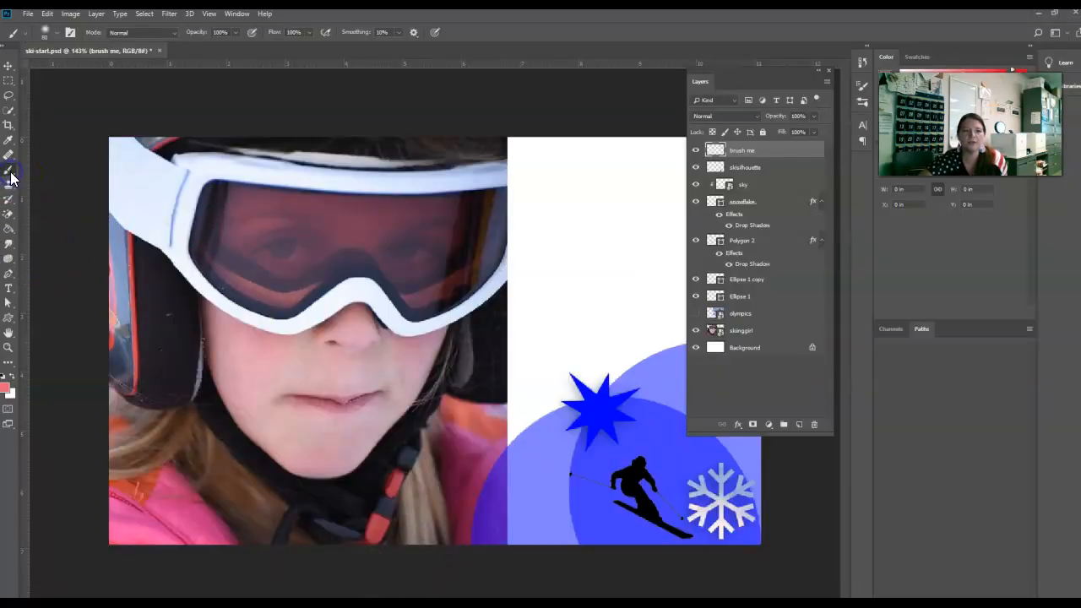
# - Switch back to Photoshop and import the 1-cracks.abr file into the brush presets
pyautogui.click(57, 35)
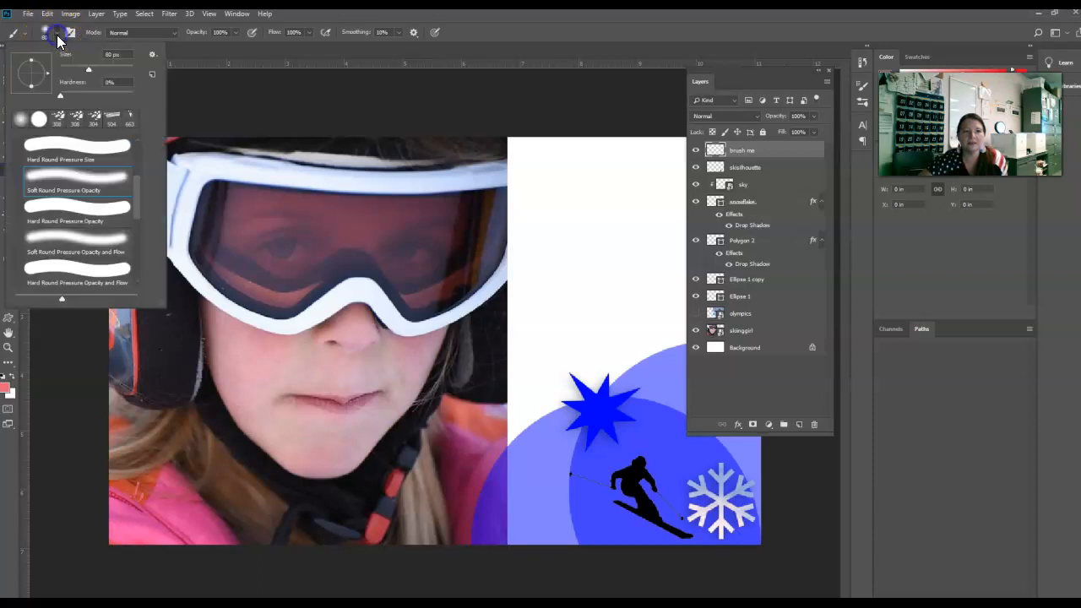
pyautogui.click(152, 55)
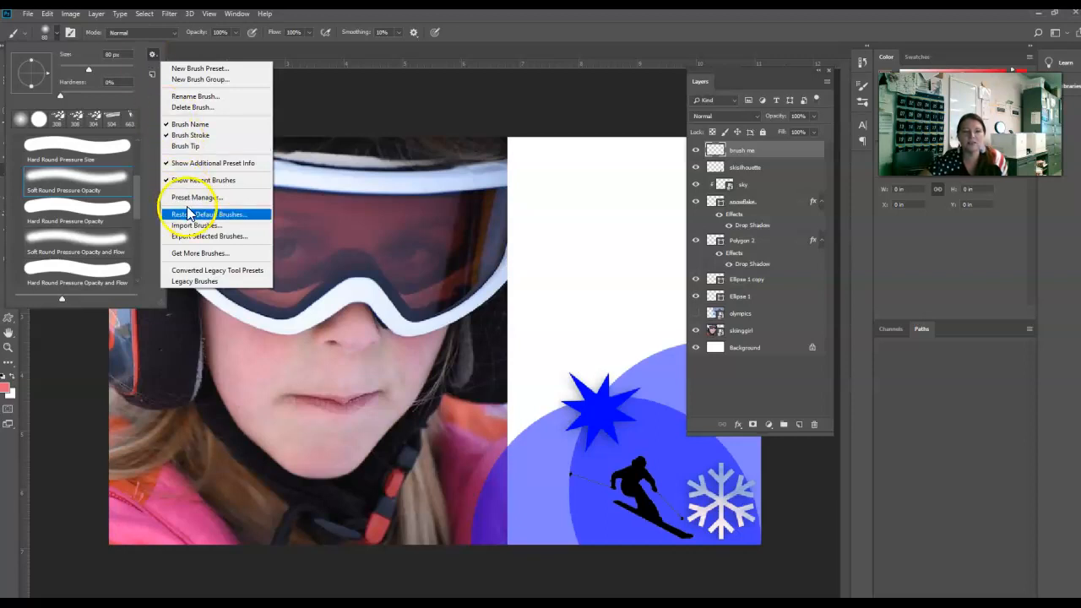
pyautogui.click(153, 55)
pyautogui.click(153, 55)
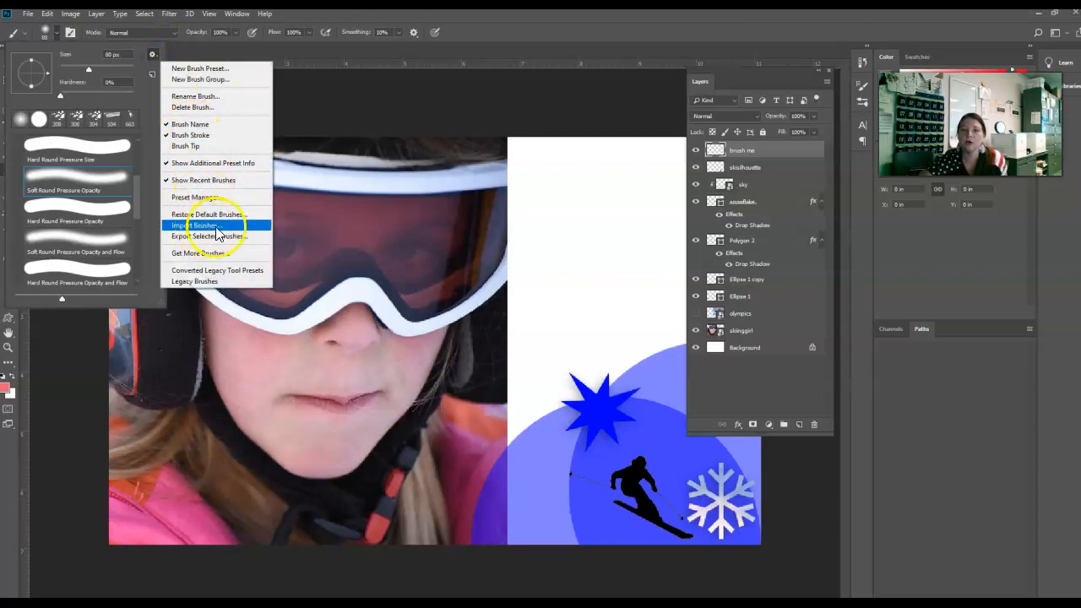
pyautogui.click(197, 226)
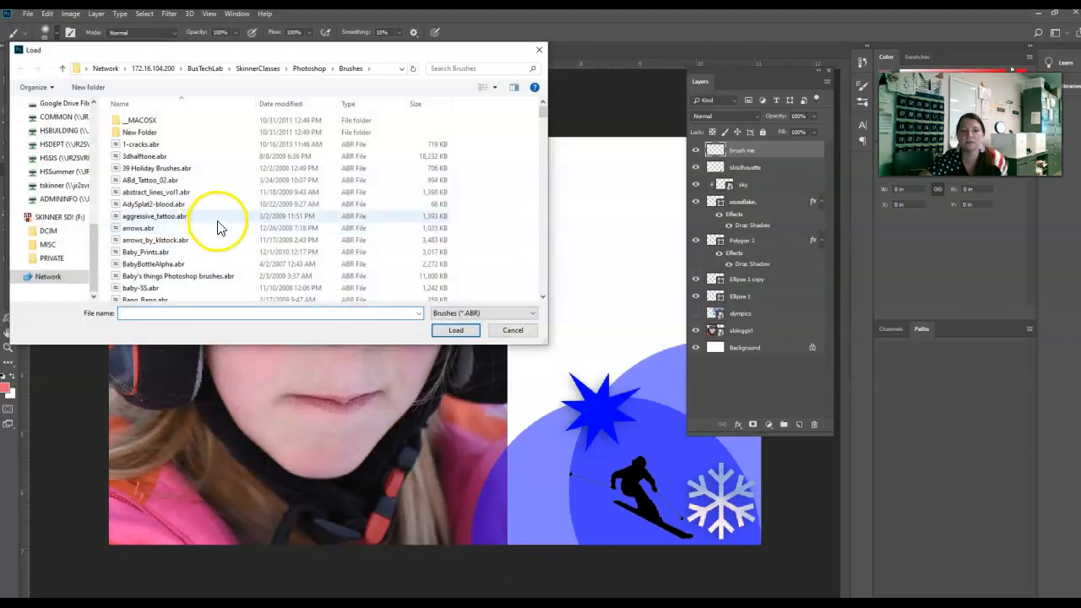
pyautogui.click(141, 145)
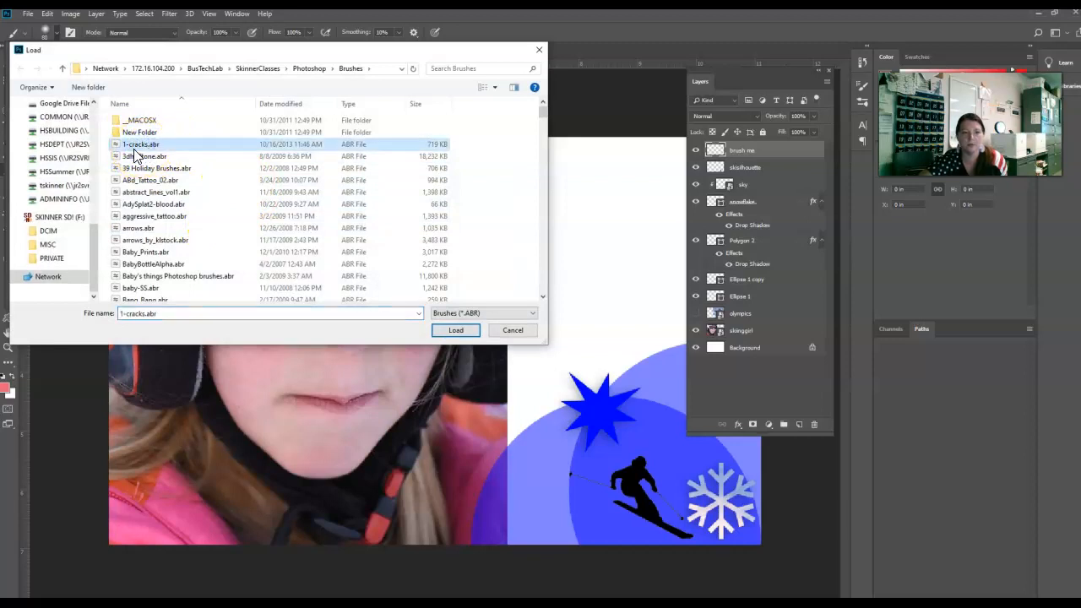
pyautogui.click(455, 330)
# - Examine the brushes inside the imported 1-cracks group and collapse the group again
pyautogui.moveTo(133, 189); pyautogui.dragTo(141, 285)
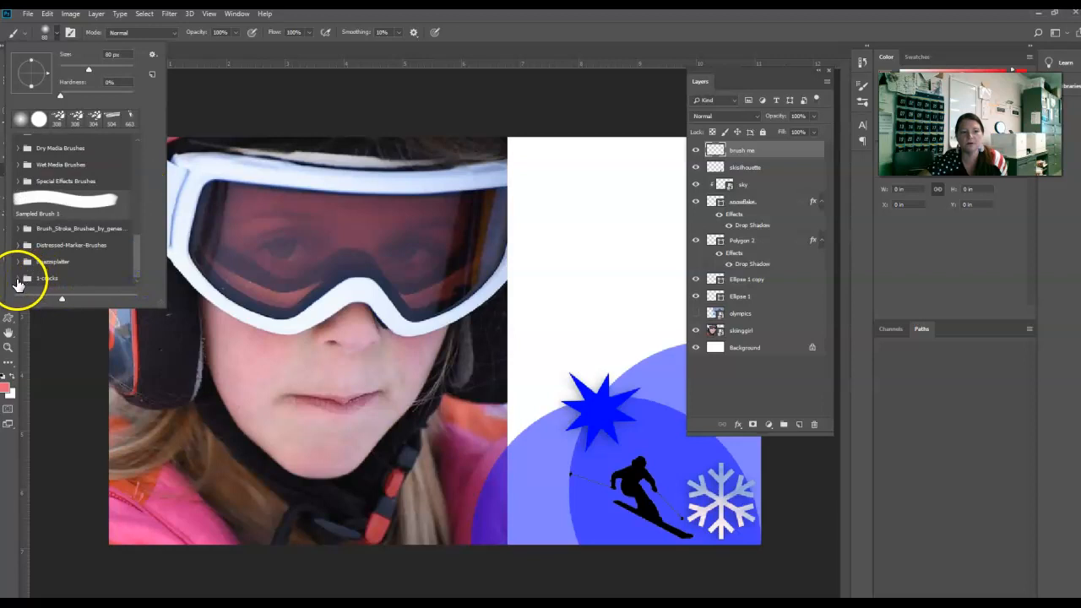
pyautogui.click(29, 280)
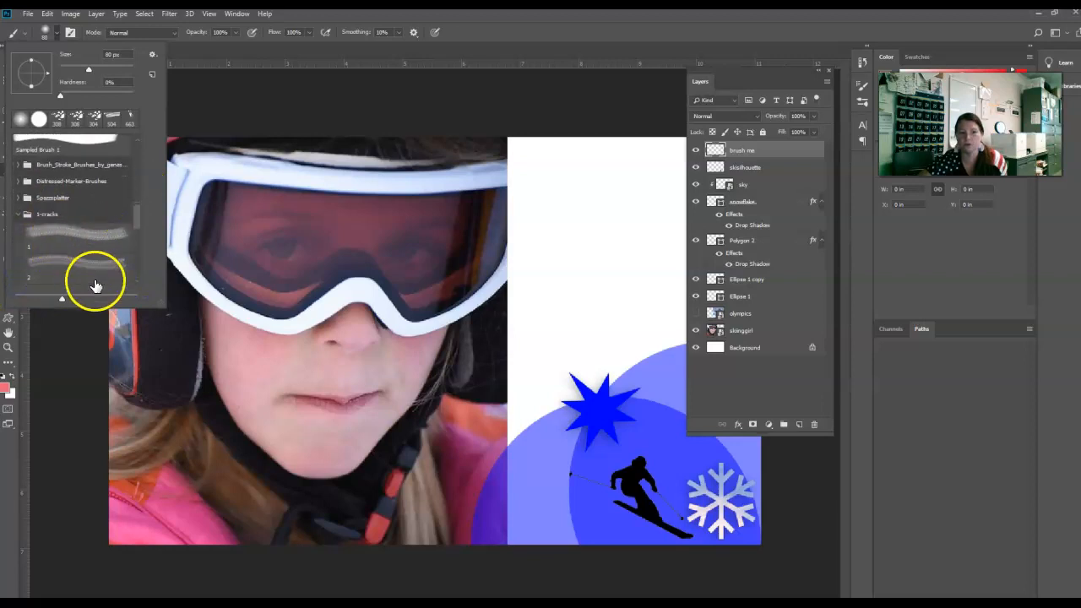
pyautogui.scroll(-2, 43, 246)
pyautogui.scroll(2, 60, 250)
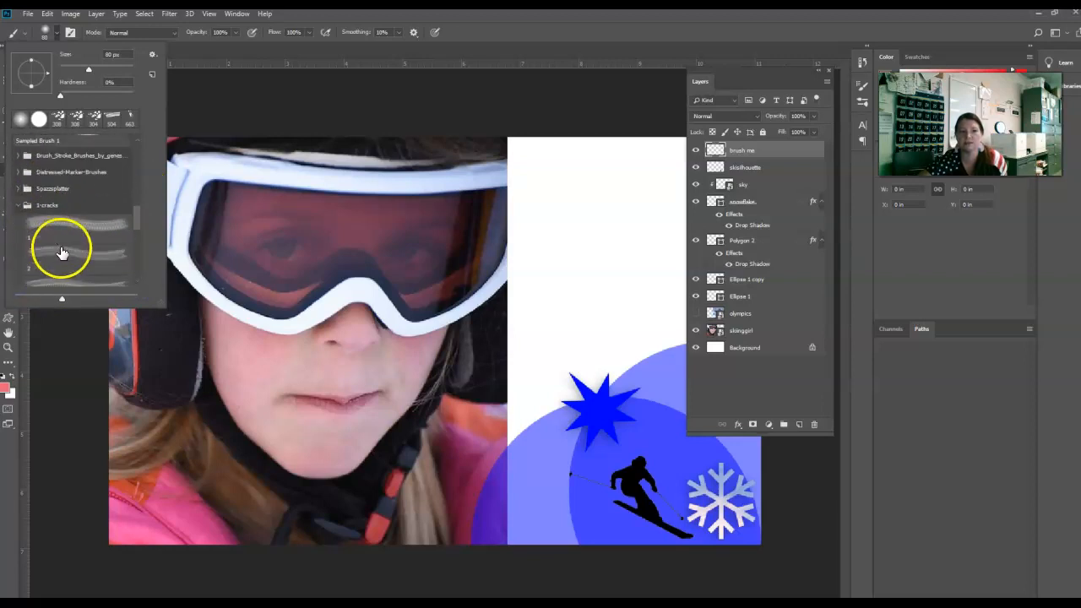
pyautogui.click(24, 223)
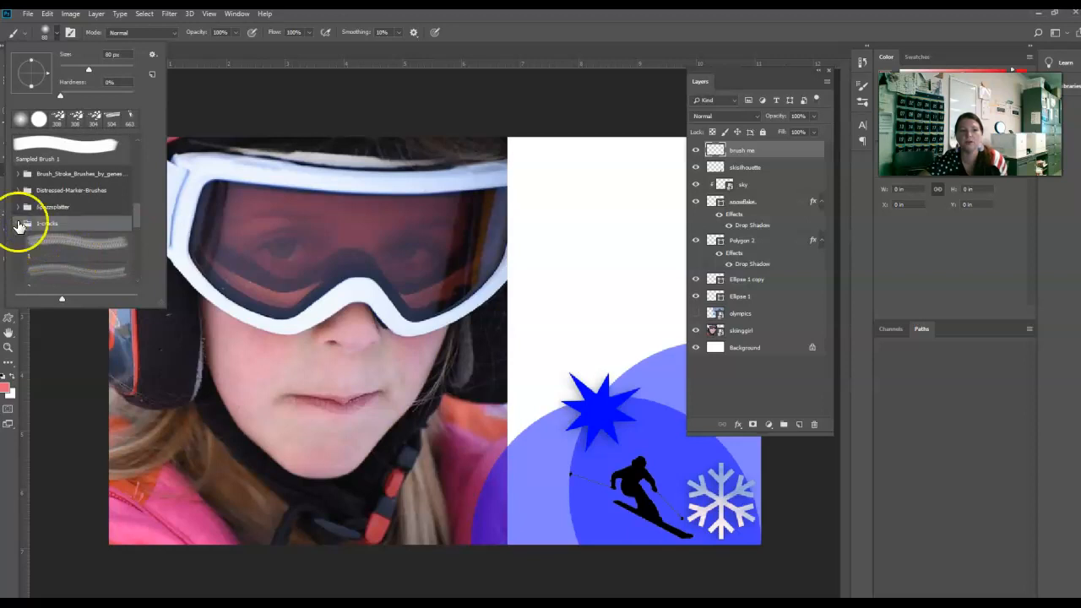
pyautogui.click(18, 224)
# - Choose splatter brush 11 from the Spazzsplatter group as the painting brush
pyautogui.click(17, 274)
pyautogui.scroll(-5, 54, 249)
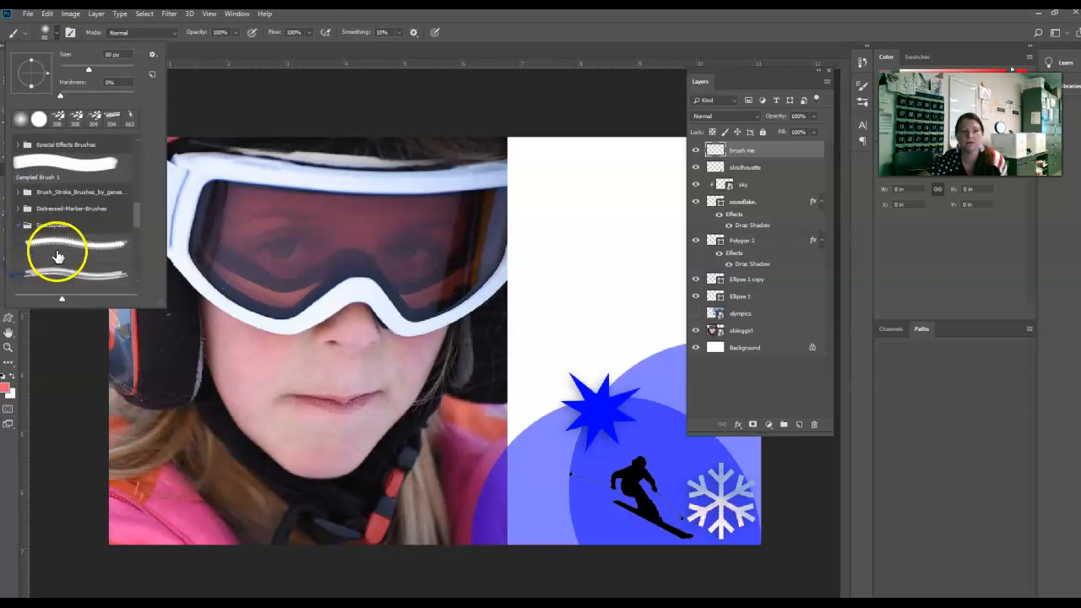
pyautogui.scroll(-5, 103, 264)
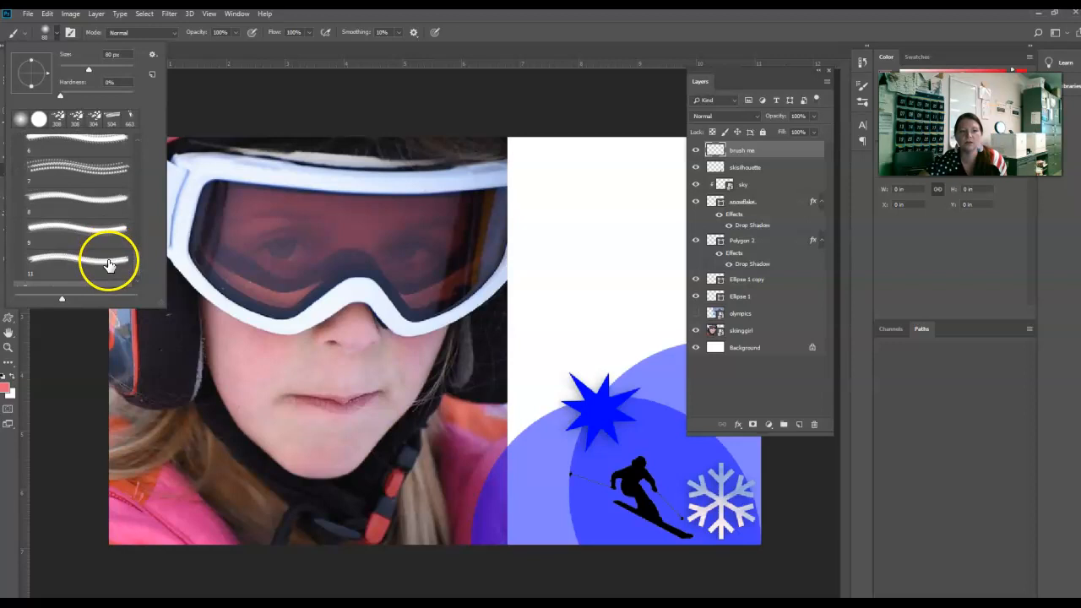
pyautogui.click(88, 249)
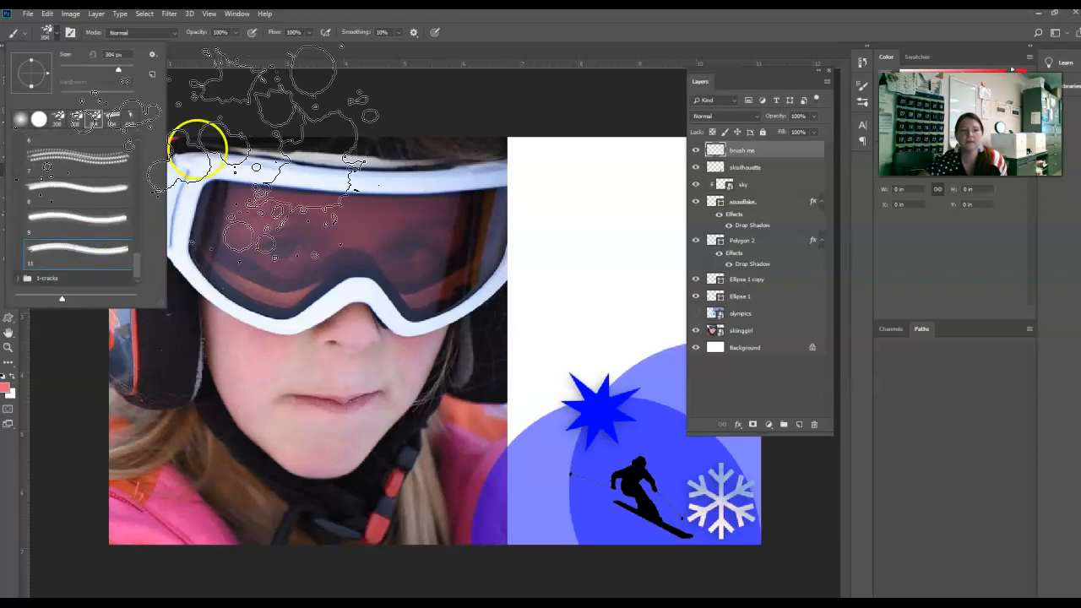
pyautogui.click(492, 42)
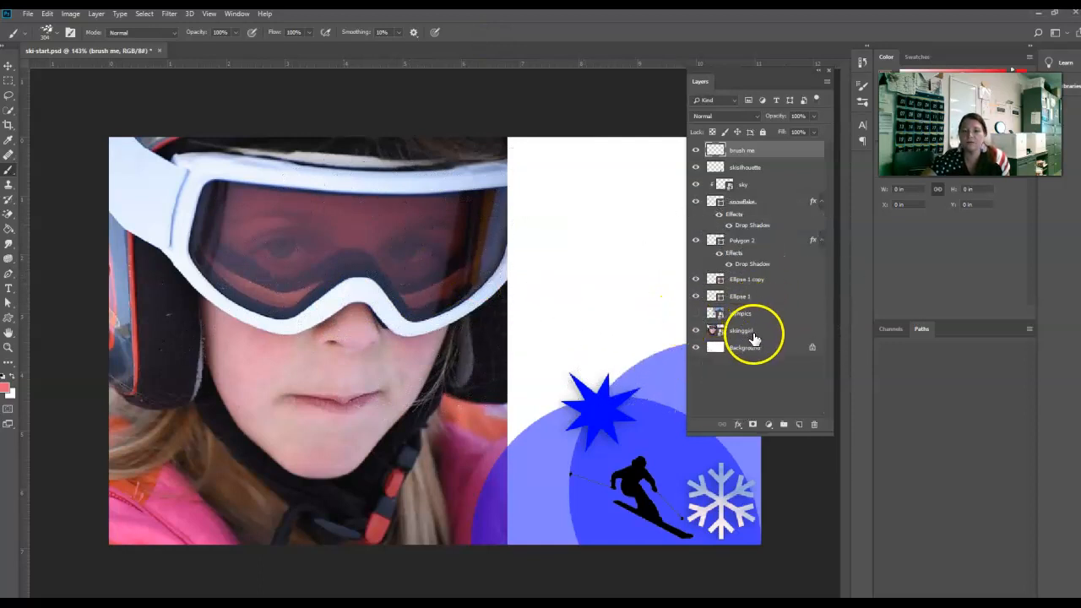
# - Move the skiinggirl layer directly below brush me and paint coral splatters over the girl's face on the brush me layer
pyautogui.moveTo(754, 337); pyautogui.dragTo(757, 167)
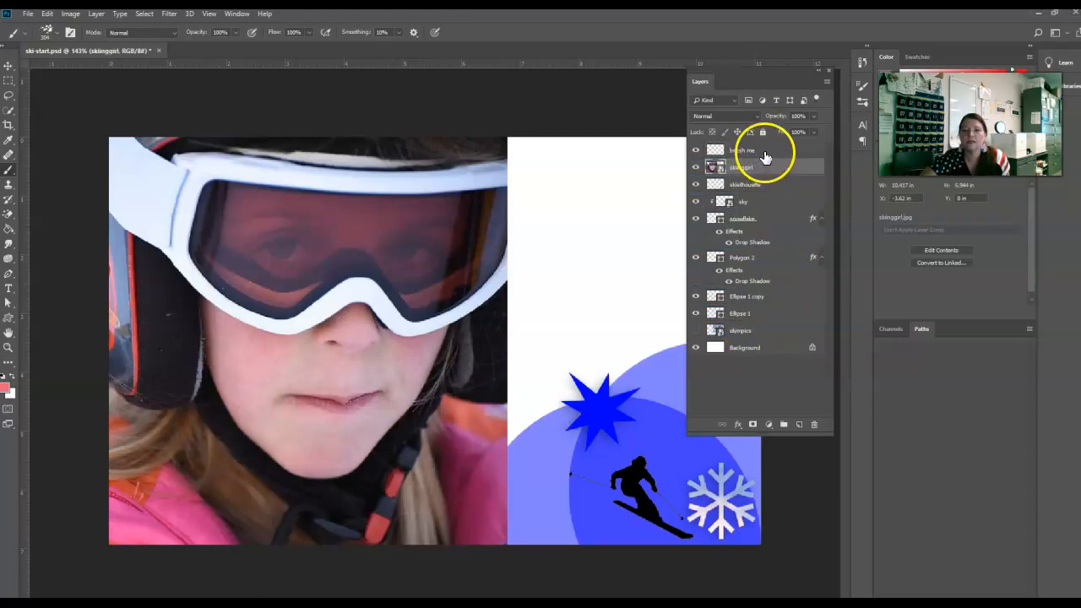
pyautogui.click(752, 151)
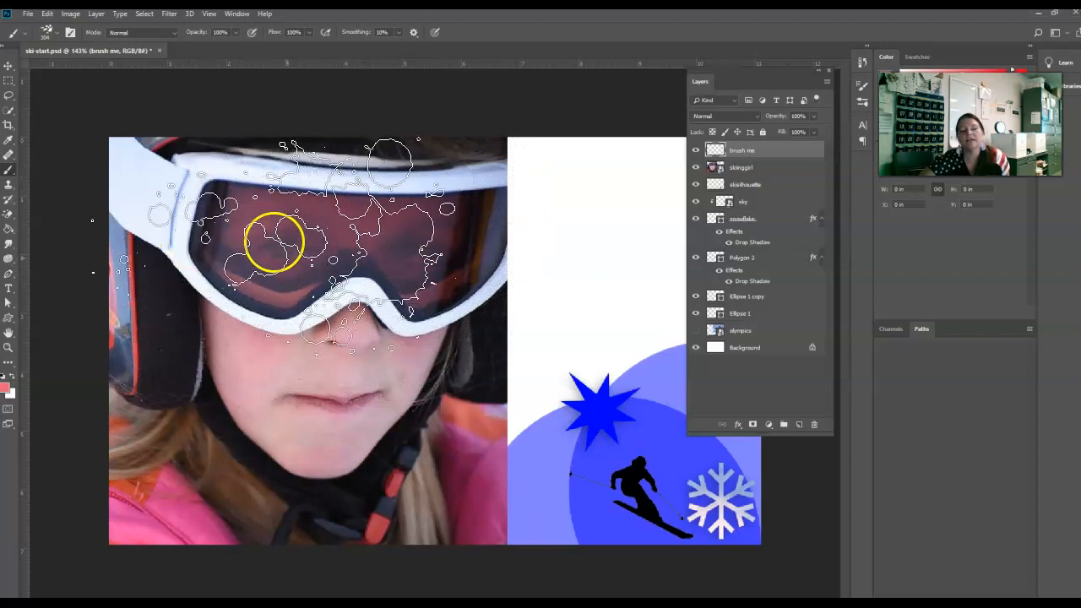
pyautogui.click(258, 222)
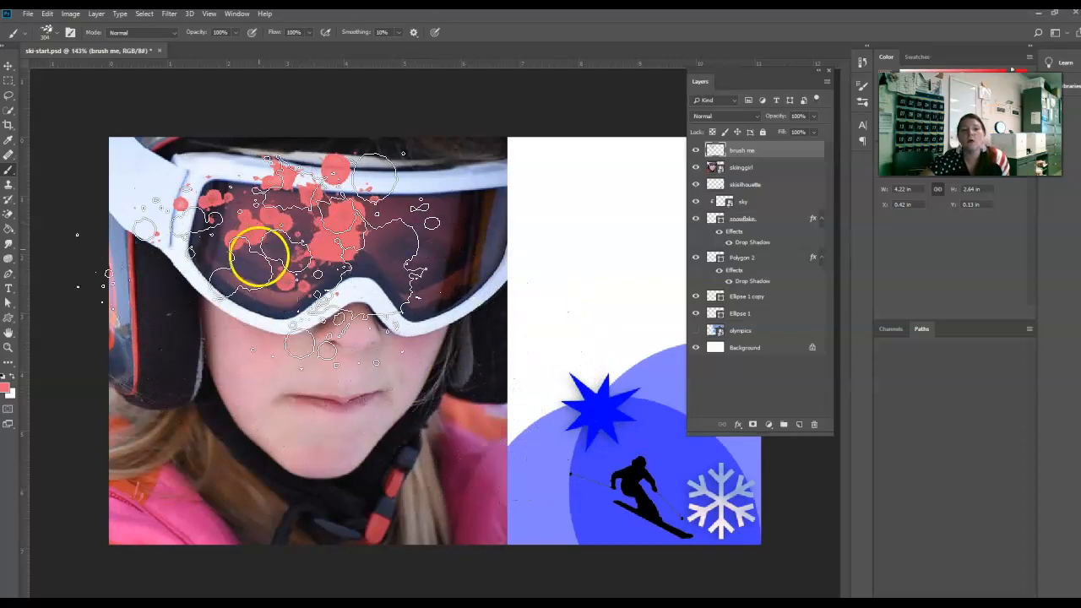
pyautogui.click(264, 272)
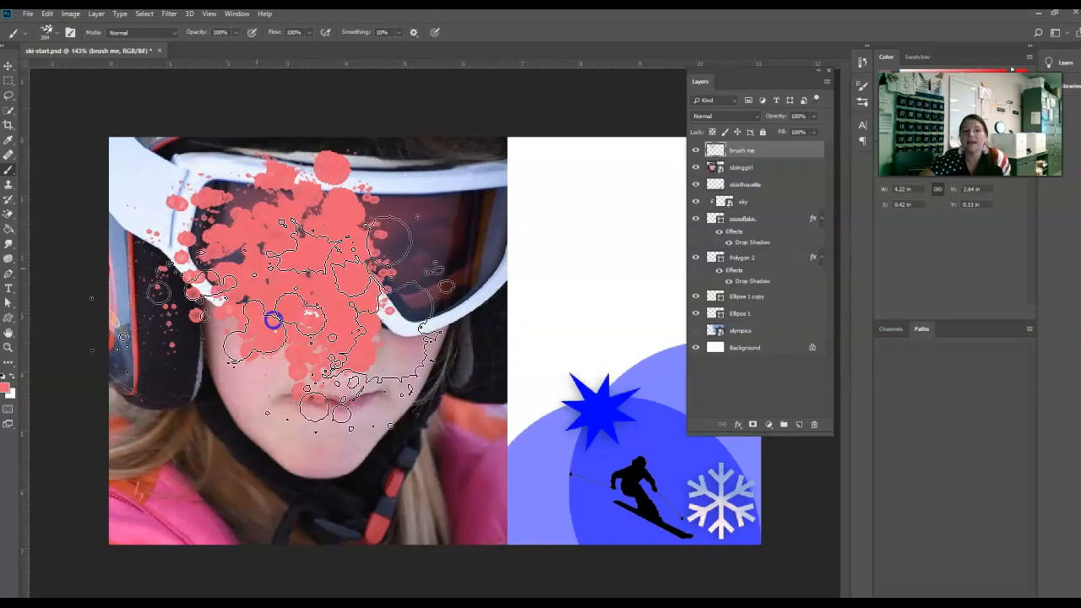
pyautogui.moveTo(280, 303)
pyautogui.mouseDown()
pyautogui.moveTo(241, 248)
pyautogui.moveTo(242, 326)
pyautogui.moveTo(311, 327)
pyautogui.mouseUp()
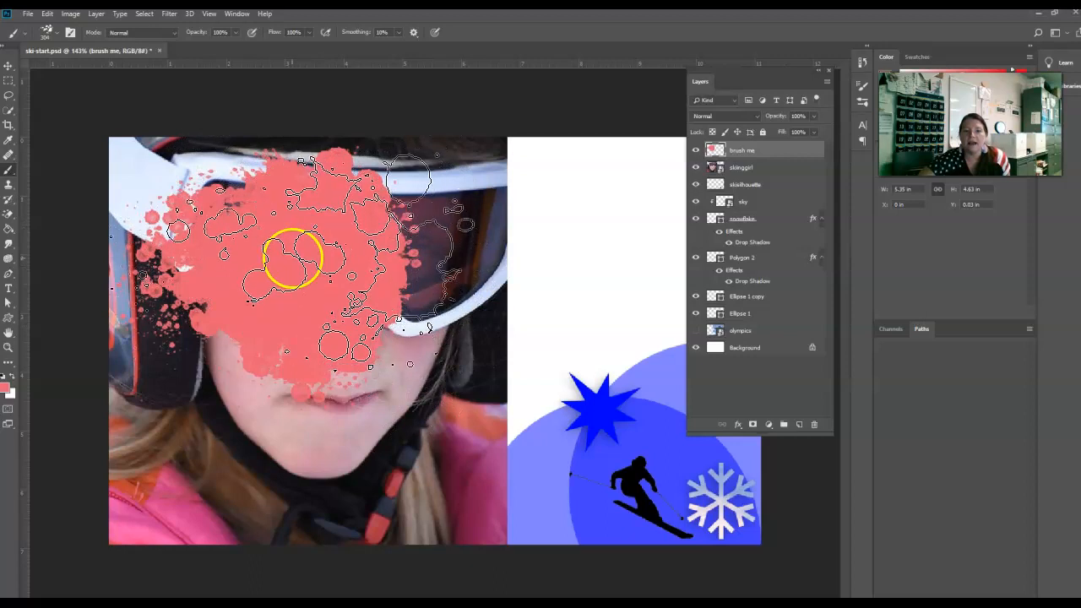
pyautogui.moveTo(307, 210)
pyautogui.mouseDown()
pyautogui.moveTo(328, 498)
pyautogui.moveTo(315, 507)
pyautogui.mouseUp()
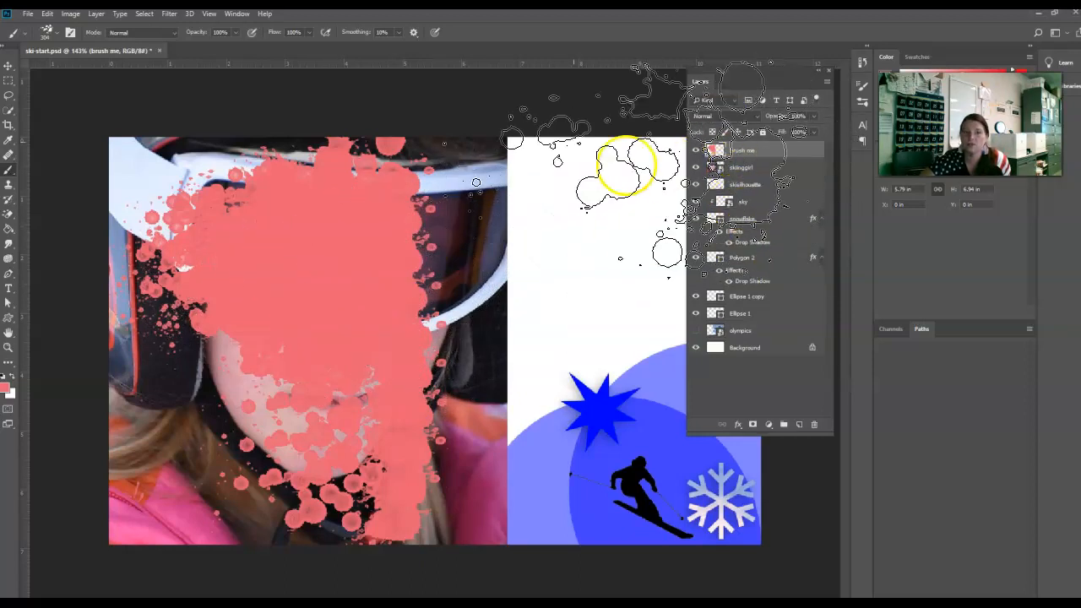
# - Open the Brush Settings and rotate the splatter tip to -39° and -106°, adding splatters to the painted area in between
pyautogui.click(235, 14)
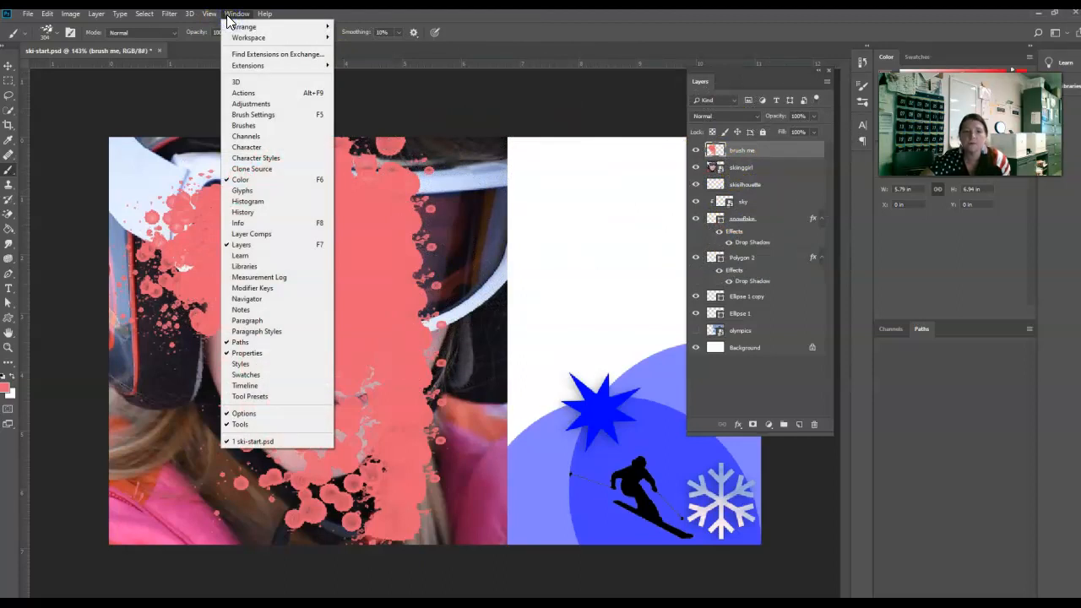
pyautogui.click(253, 114)
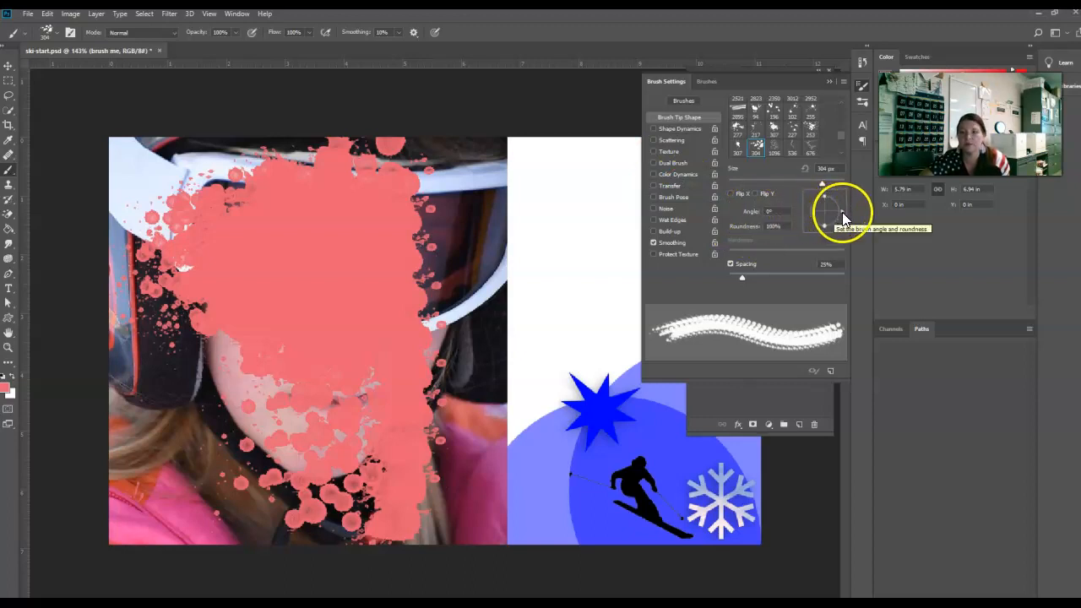
pyautogui.moveTo(843, 217); pyautogui.dragTo(836, 224)
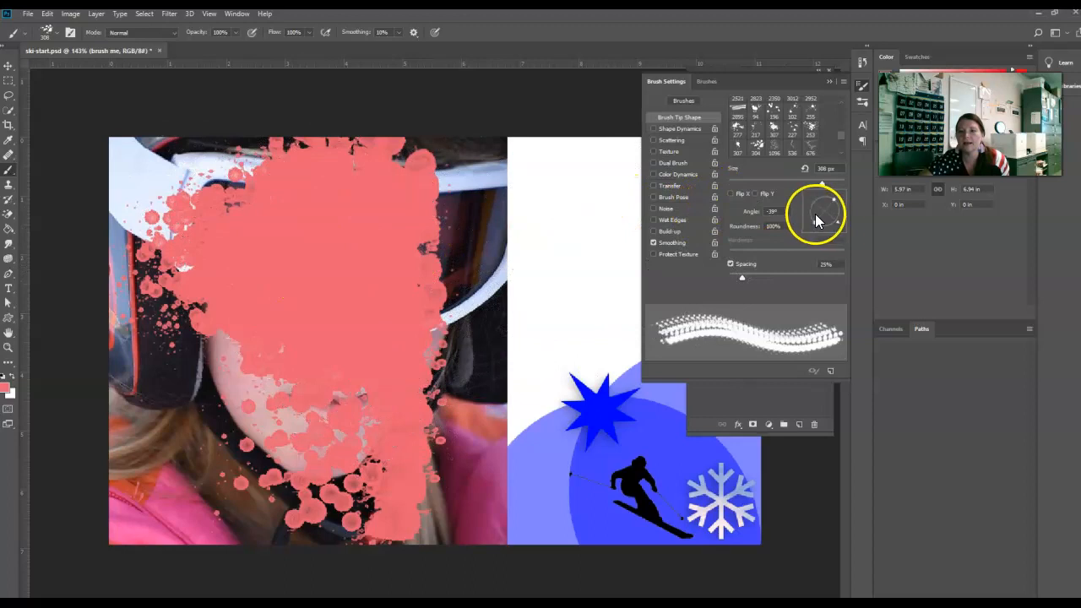
pyautogui.moveTo(836, 222); pyautogui.dragTo(821, 226)
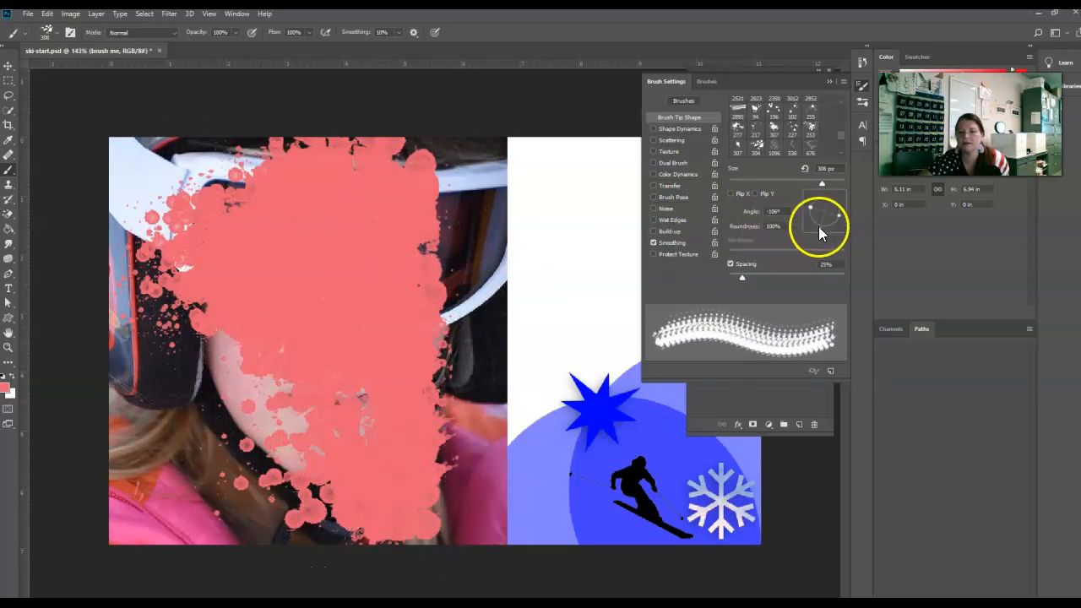
# - Paint more splatters over the lower part of the photo with the brush tip rotated to -163° and 144°
pyautogui.moveTo(819, 226); pyautogui.dragTo(807, 216)
pyautogui.moveTo(354, 512)
pyautogui.mouseDown()
pyautogui.moveTo(337, 471)
pyautogui.moveTo(295, 450)
pyautogui.moveTo(292, 420)
pyautogui.mouseUp()
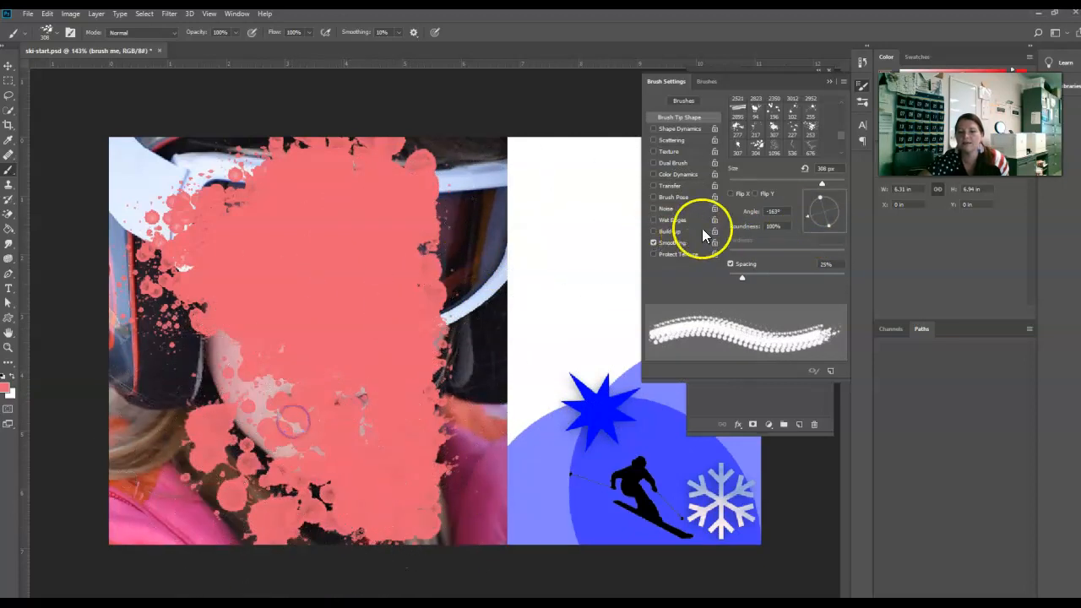
pyautogui.moveTo(808, 222); pyautogui.dragTo(808, 201)
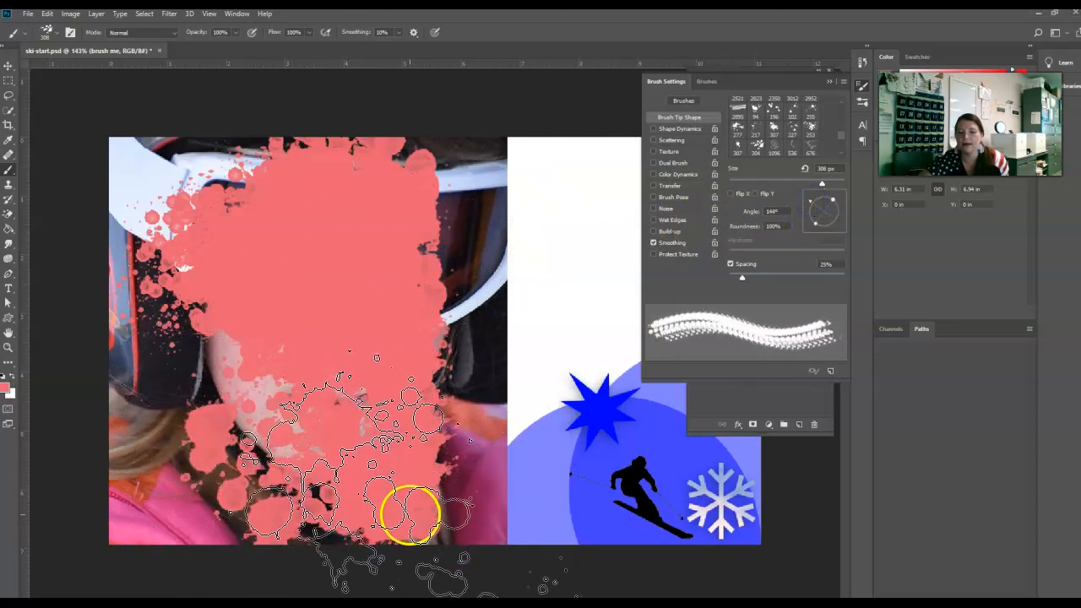
pyautogui.moveTo(386, 480)
pyautogui.mouseDown()
pyautogui.moveTo(372, 455)
pyautogui.moveTo(331, 444)
pyautogui.moveTo(340, 454)
pyautogui.moveTo(336, 404)
pyautogui.moveTo(348, 490)
pyautogui.mouseUp()
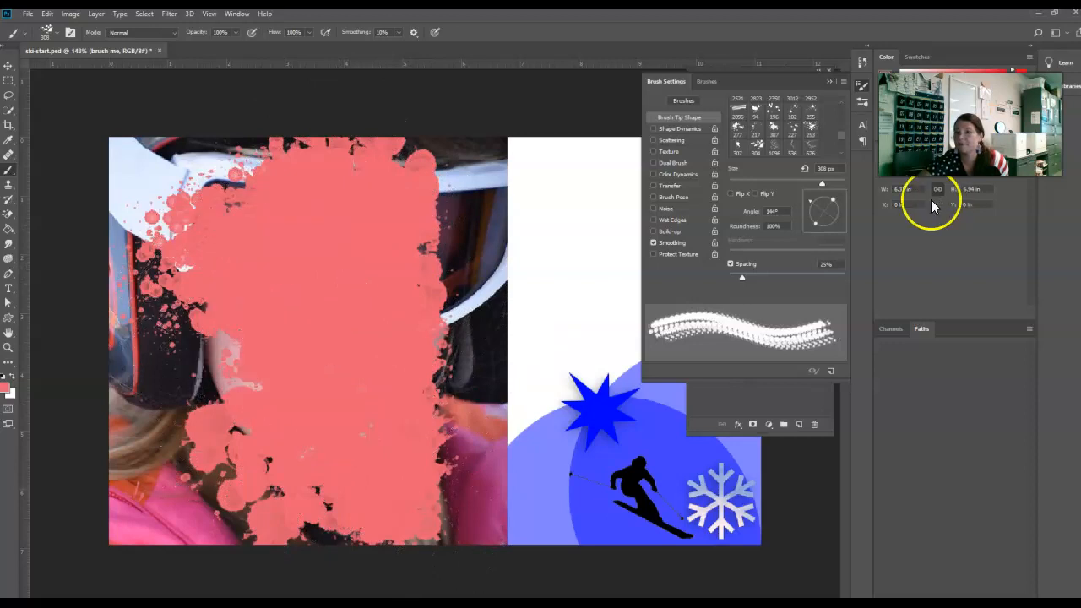
# - Set the brush to a 79° angle and 175 px size, and cover the remaining left part of the photo with paint
pyautogui.moveTo(816, 211); pyautogui.dragTo(829, 208)
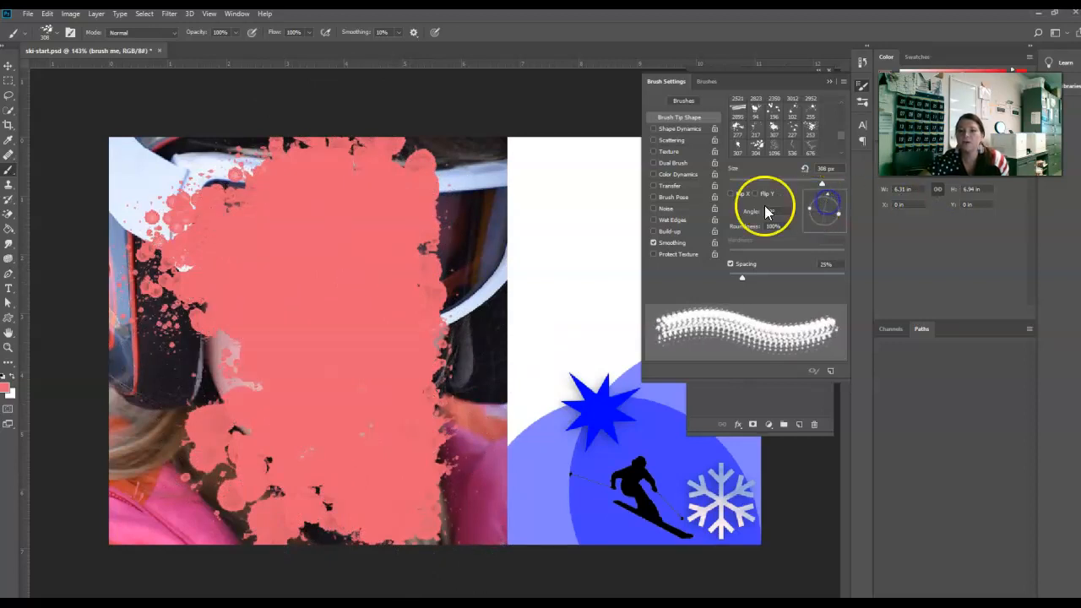
pyautogui.press('[')
pyautogui.press('[')
pyautogui.press('[')
pyautogui.press('[')
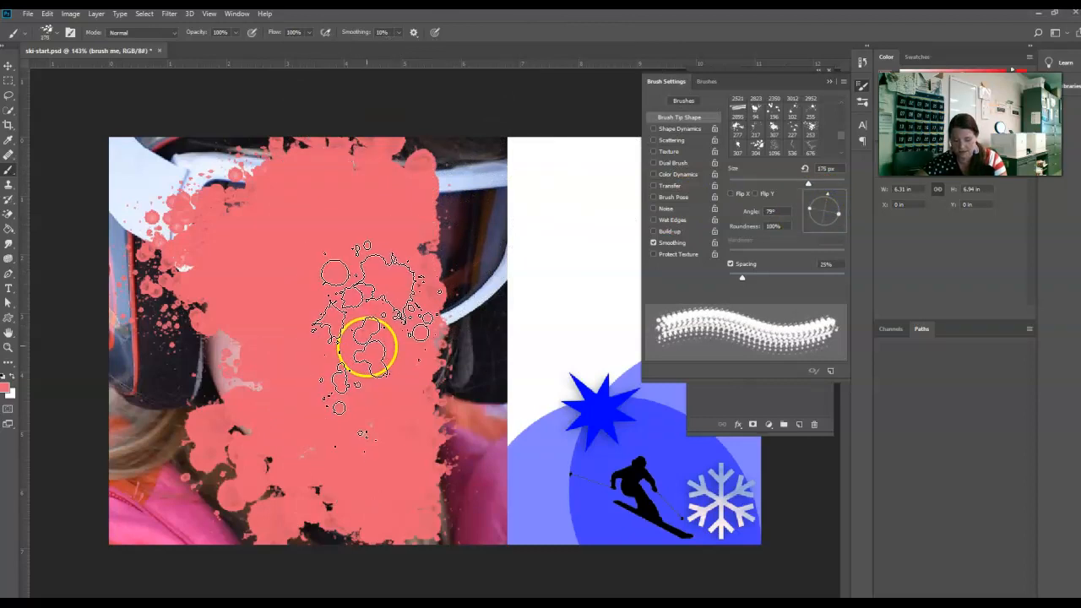
pyautogui.moveTo(372, 194)
pyautogui.mouseDown()
pyautogui.moveTo(142, 183)
pyautogui.moveTo(179, 195)
pyautogui.moveTo(127, 255)
pyautogui.moveTo(114, 197)
pyautogui.moveTo(143, 225)
pyautogui.moveTo(160, 304)
pyautogui.moveTo(224, 194)
pyautogui.moveTo(201, 265)
pyautogui.moveTo(148, 343)
pyautogui.moveTo(178, 351)
pyautogui.moveTo(217, 335)
pyautogui.moveTo(220, 344)
pyautogui.moveTo(187, 351)
pyautogui.moveTo(104, 501)
pyautogui.moveTo(120, 523)
pyautogui.moveTo(242, 406)
pyautogui.moveTo(241, 345)
pyautogui.moveTo(258, 568)
pyautogui.moveTo(280, 523)
pyautogui.moveTo(382, 553)
pyautogui.mouseUp()
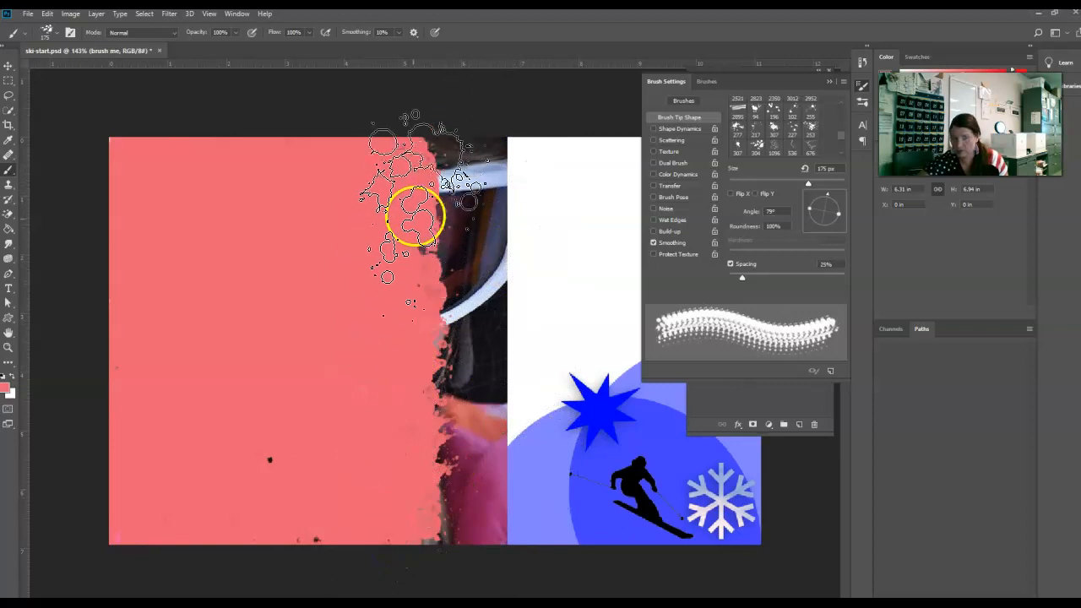
# - Extend the ragged right edge of the paint with 175 px splatters from the top of the photo to its bottom
pyautogui.moveTo(430, 259)
pyautogui.mouseDown()
pyautogui.moveTo(432, 271)
pyautogui.moveTo(421, 183)
pyautogui.mouseUp()
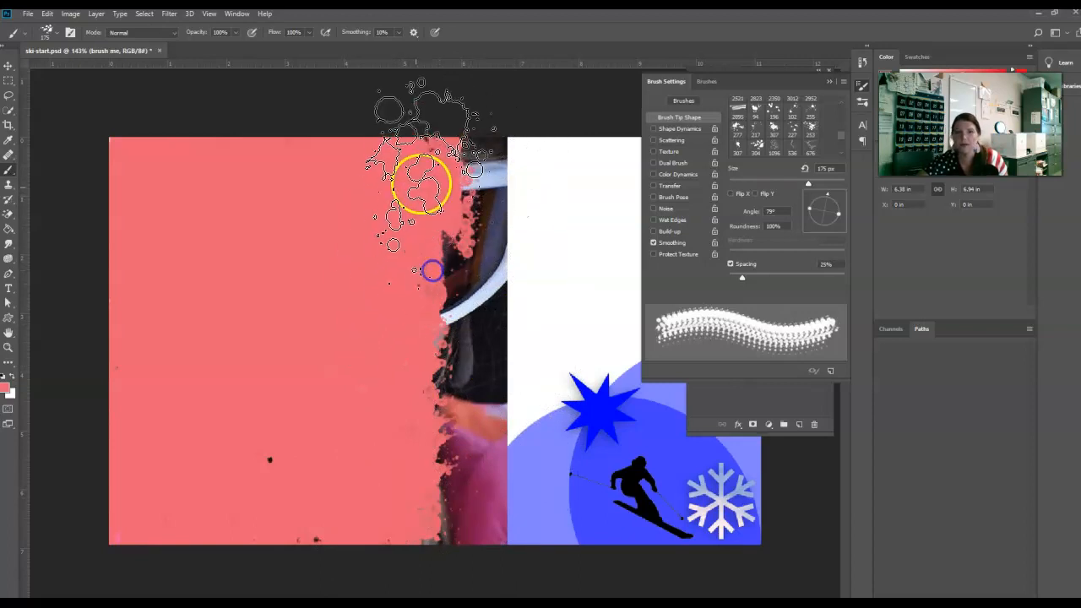
pyautogui.click(427, 263)
pyautogui.click(437, 311)
pyautogui.click(407, 339)
pyautogui.moveTo(407, 339); pyautogui.dragTo(426, 356)
pyautogui.moveTo(409, 425)
pyautogui.mouseDown()
pyautogui.moveTo(422, 439)
pyautogui.moveTo(438, 574)
pyautogui.moveTo(426, 579)
pyautogui.mouseUp()
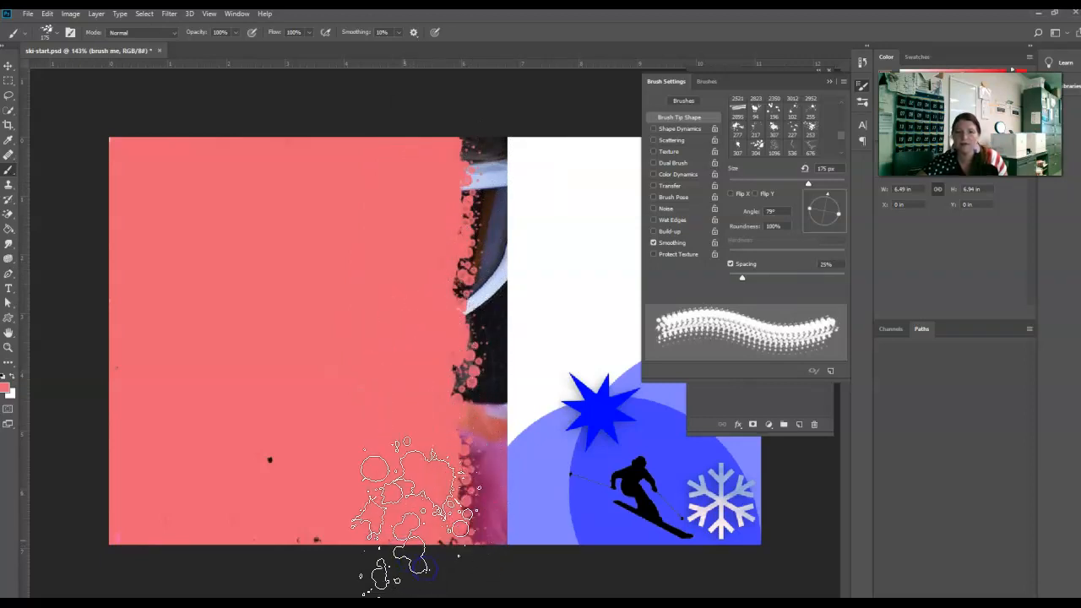
# - Rotate the splatter tip to -16° and add splatters along the middle of the paint's right edge
pyautogui.moveTo(832, 198); pyautogui.dragTo(840, 214)
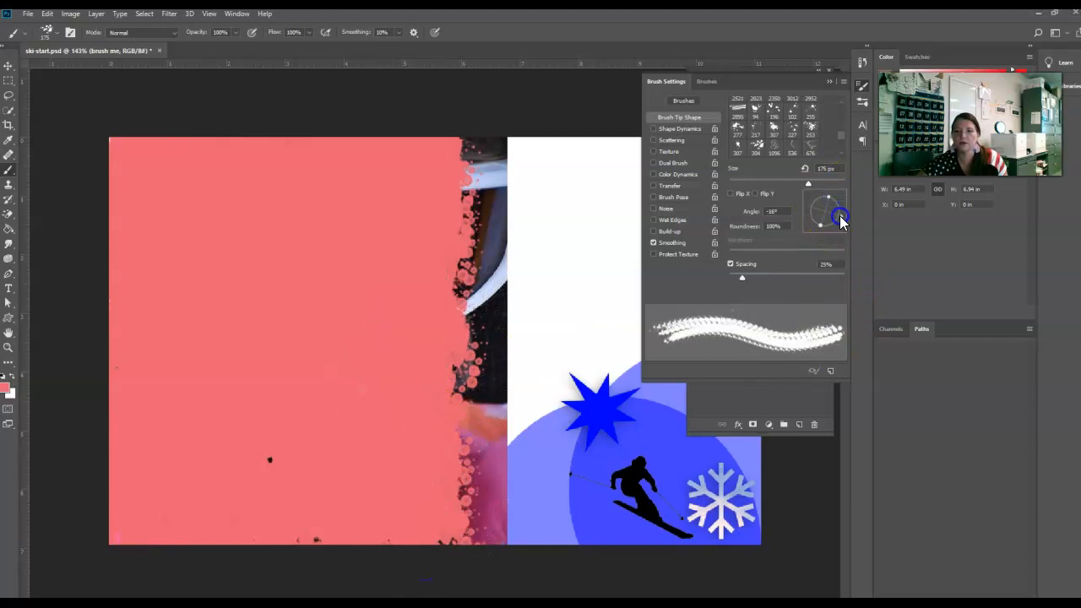
pyautogui.click(414, 301)
pyautogui.click(403, 426)
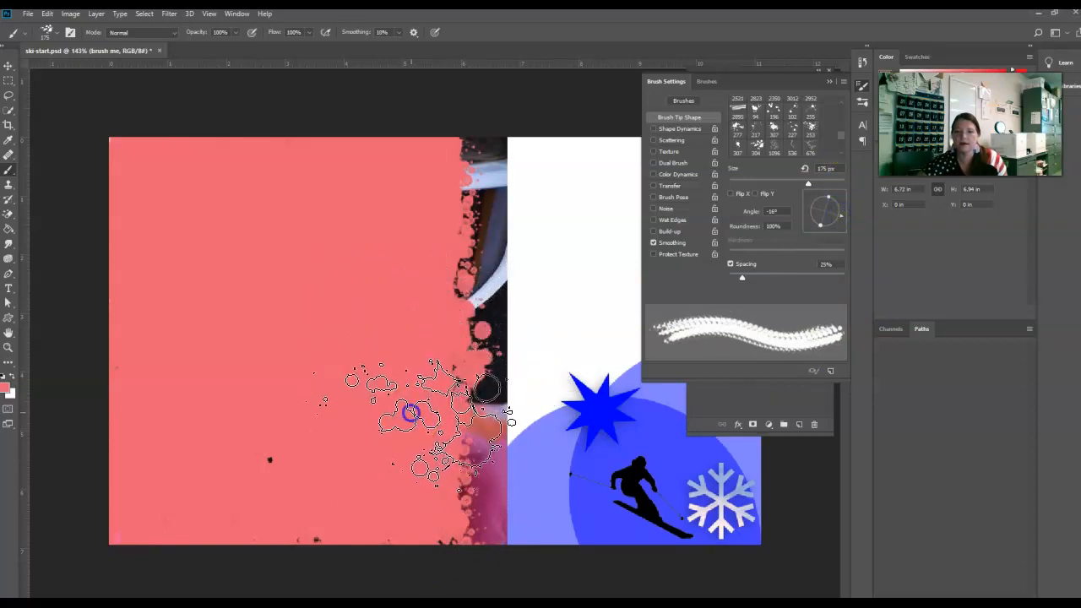
# - Set the splatter tip to a -60° angle and 67% roundness, and paint the lower right edge and the remaining gaps near the photo's bottom
pyautogui.moveTo(820, 225)
pyautogui.mouseDown()
pyautogui.moveTo(815, 212)
pyautogui.moveTo(829, 228)
pyautogui.mouseUp()
pyautogui.click(445, 445)
pyautogui.click(451, 503)
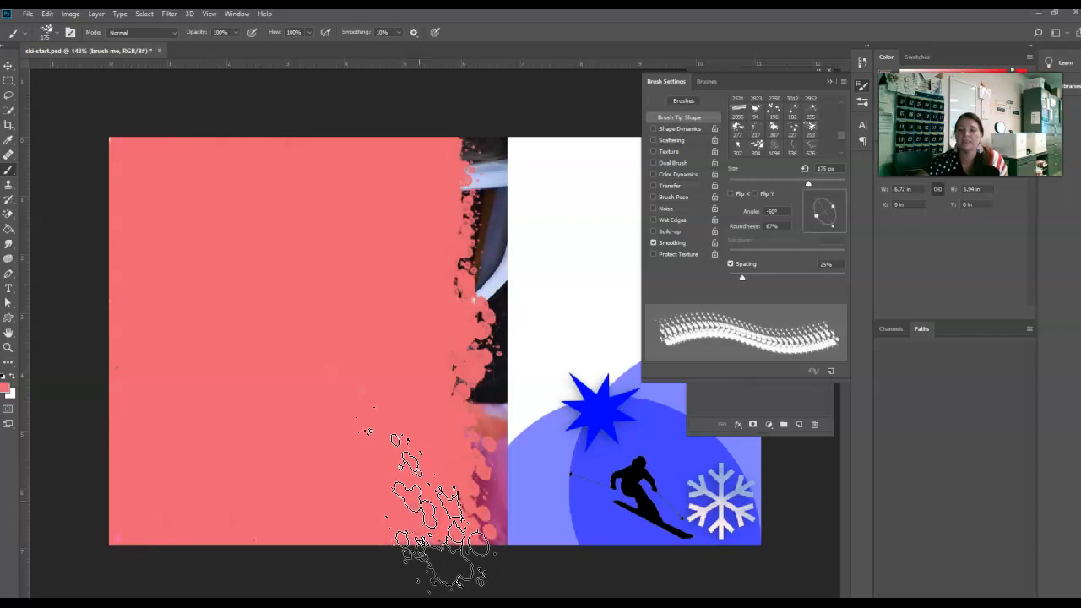
pyautogui.moveTo(397, 506)
pyautogui.mouseDown()
pyautogui.moveTo(284, 507)
pyautogui.moveTo(284, 479)
pyautogui.mouseUp()
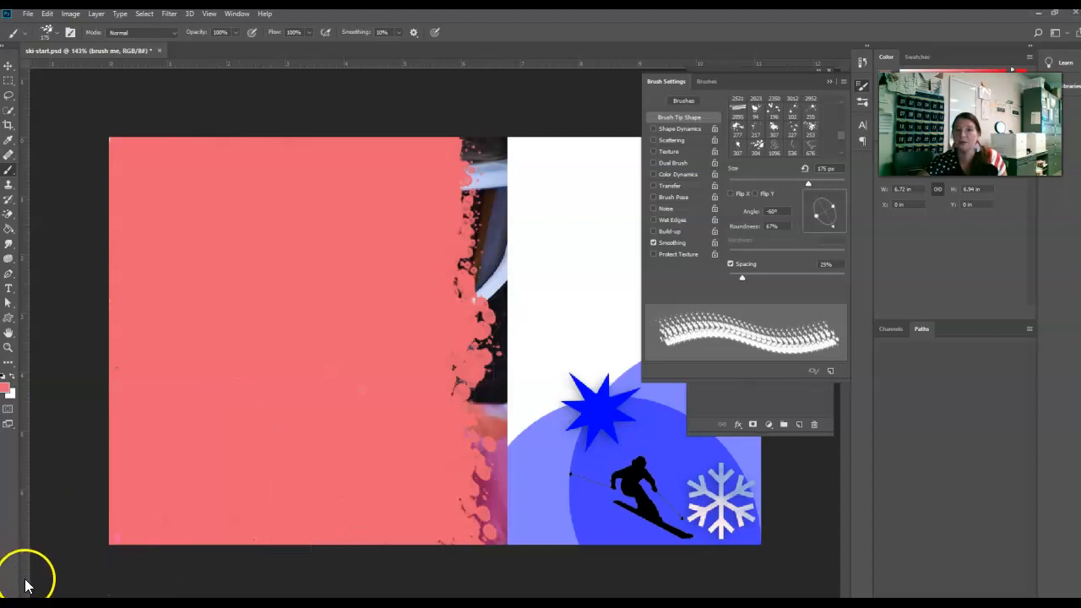
pyautogui.press('x')
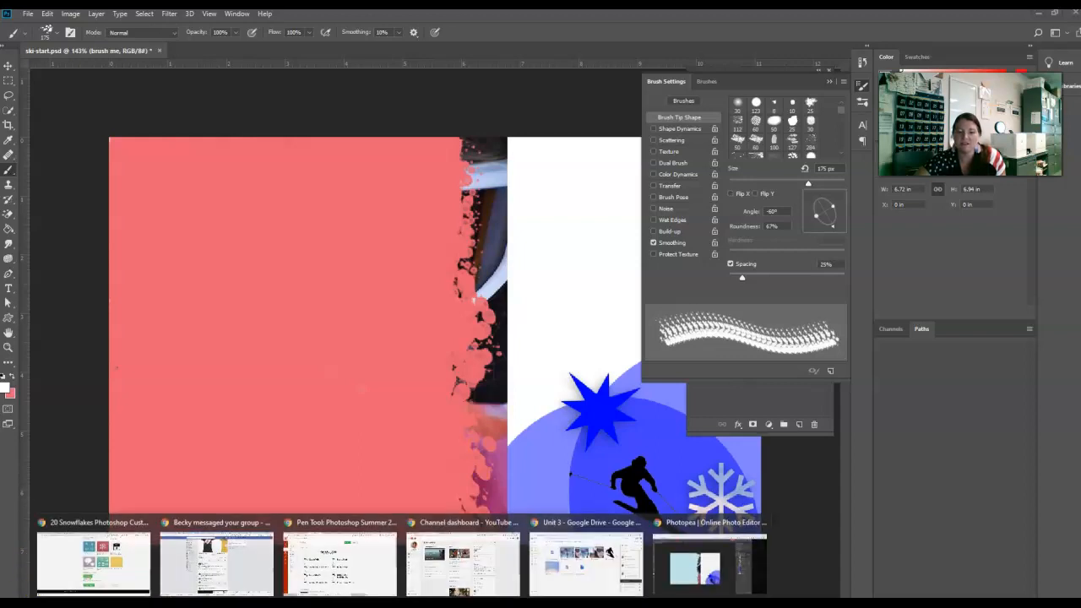
# - Switch to Photopea, move the skiinggirl layer above brushme and clip it to the painted shape
pyautogui.click(709, 562)
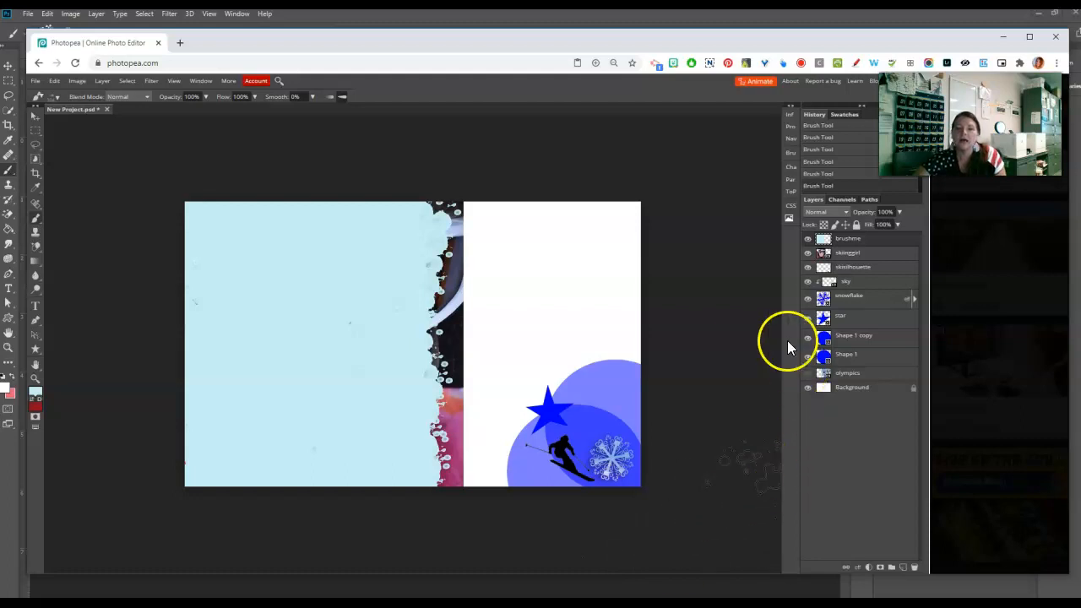
pyautogui.click(849, 255)
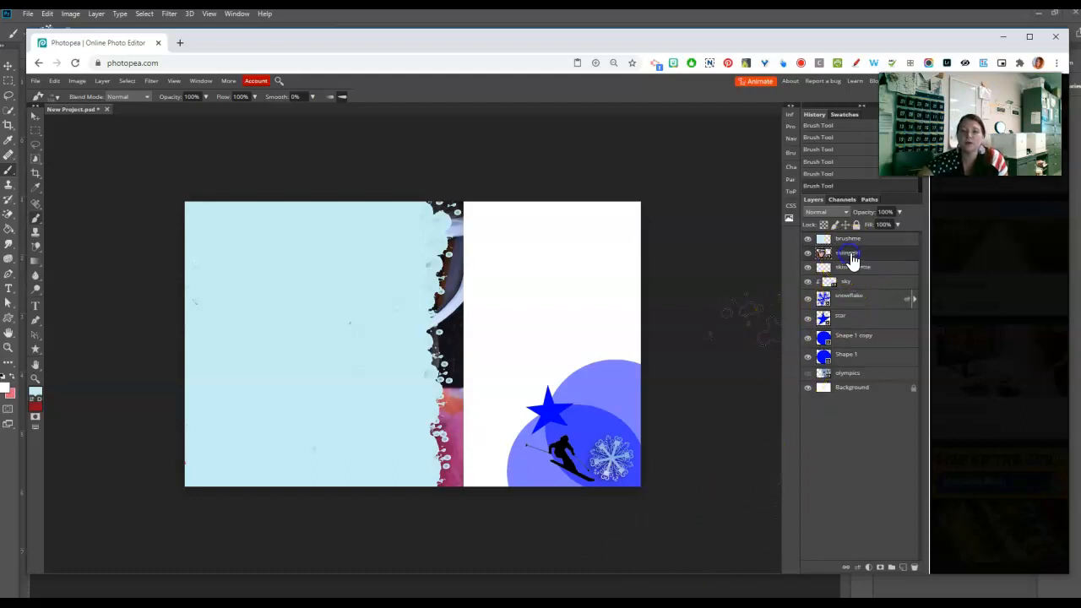
pyautogui.moveTo(851, 241); pyautogui.dragTo(849, 235)
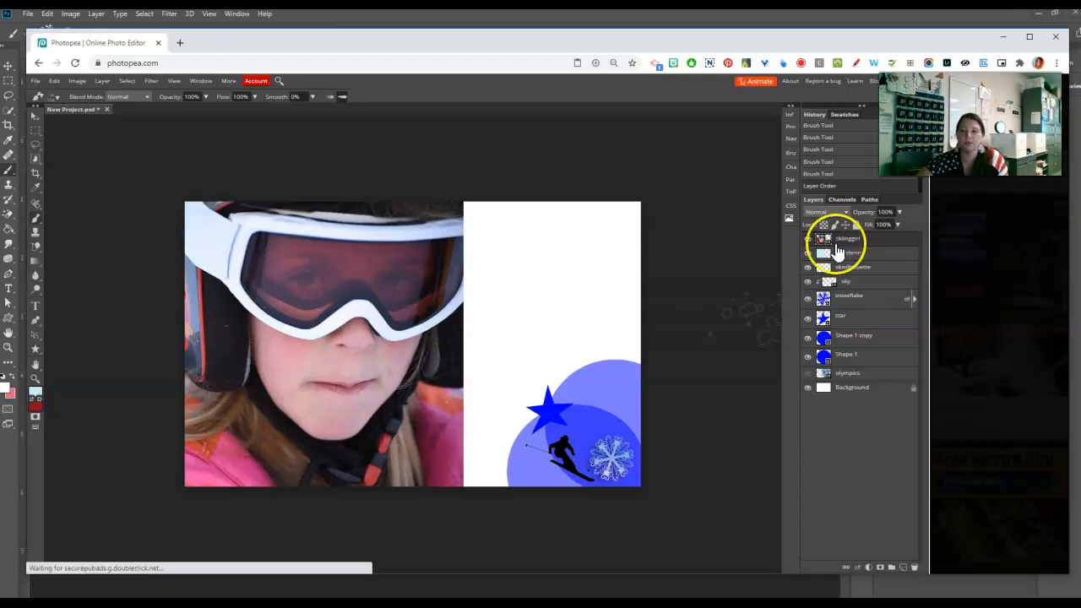
pyautogui.rightClick(893, 244)
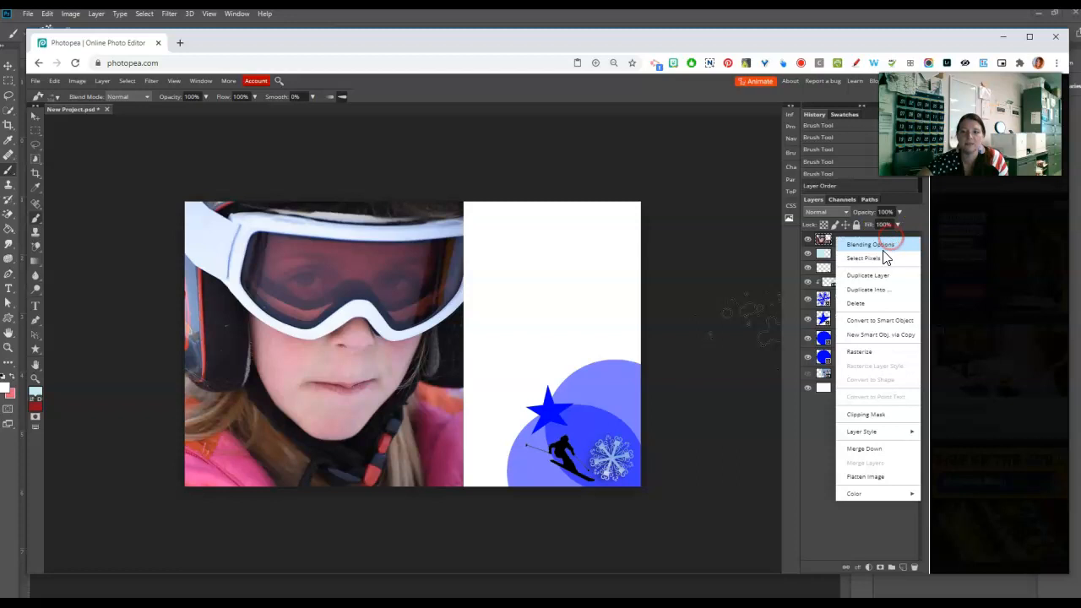
pyautogui.click(873, 418)
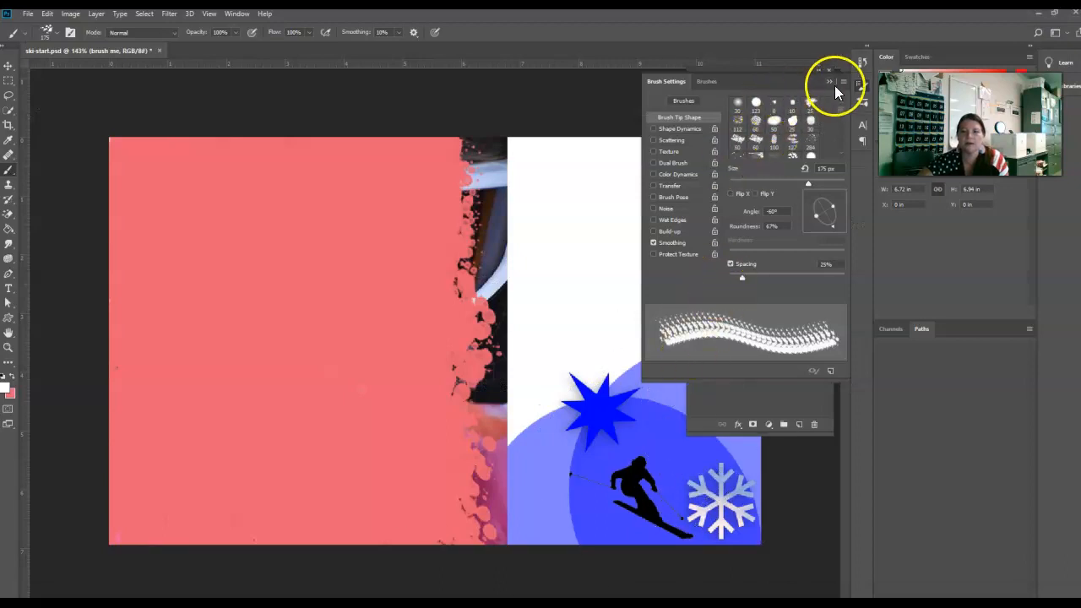
# - In Photoshop, collapse the Brush Settings, move the skiinggirl layer above brush me and clip it to the painted shape
pyautogui.click(829, 82)
pyautogui.moveTo(784, 164); pyautogui.dragTo(784, 150)
pyautogui.rightClick(785, 152)
pyautogui.click(830, 380)
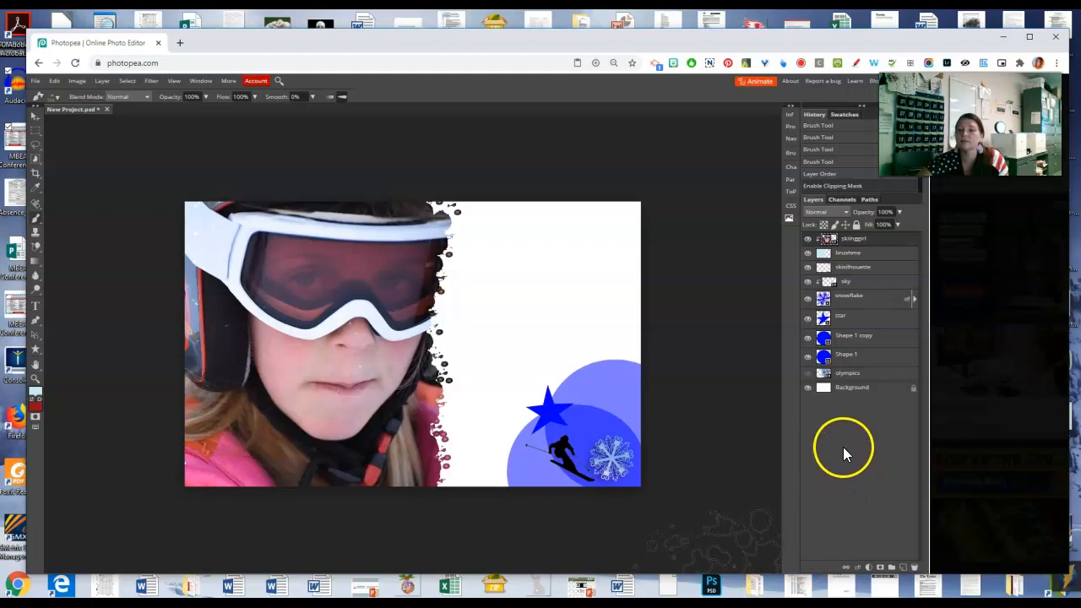
# - In Photopea, open the brush options, rotate the splatter tip to 219° and close the options
pyautogui.click(789, 154)
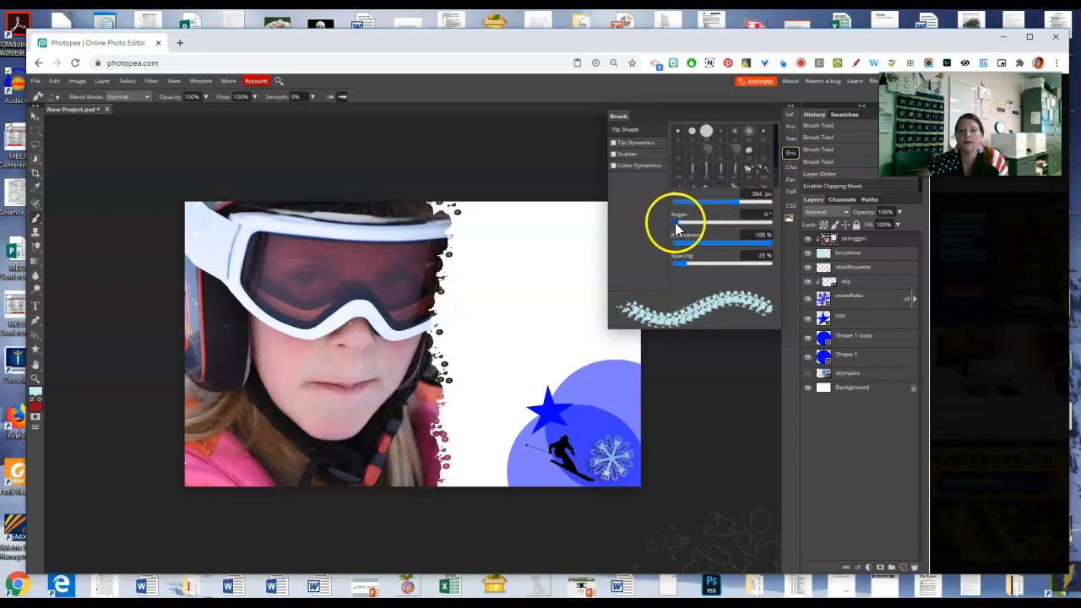
pyautogui.moveTo(681, 224); pyautogui.dragTo(732, 220)
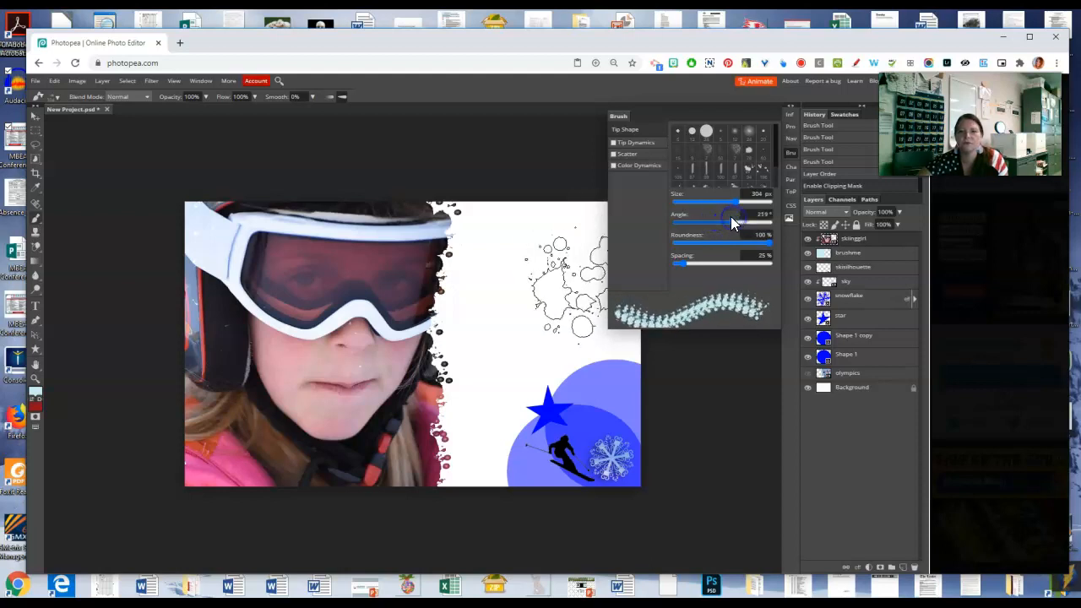
pyautogui.click(790, 153)
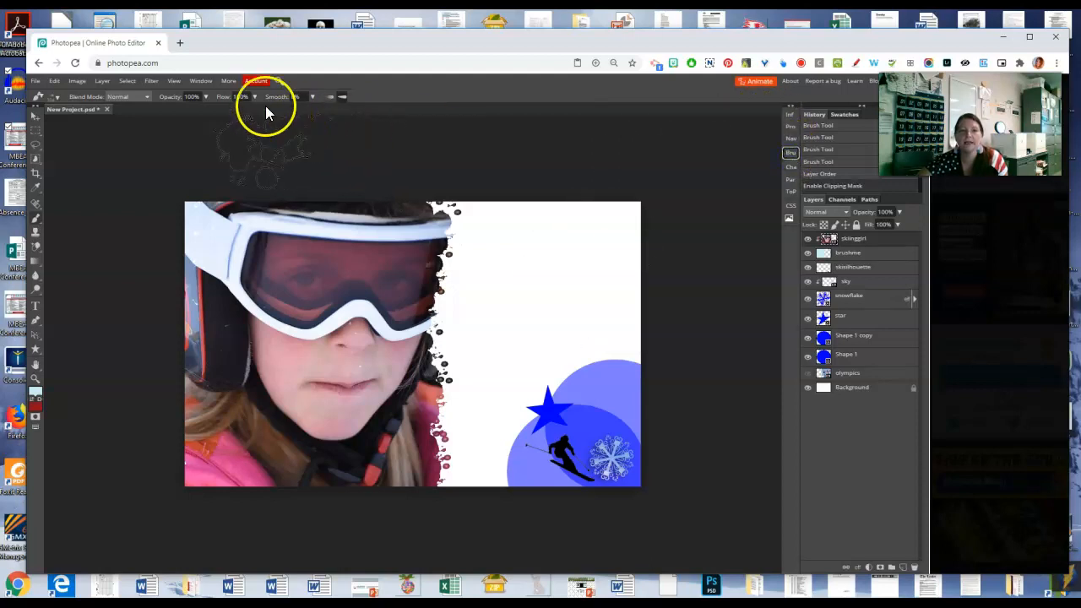
pyautogui.click(203, 81)
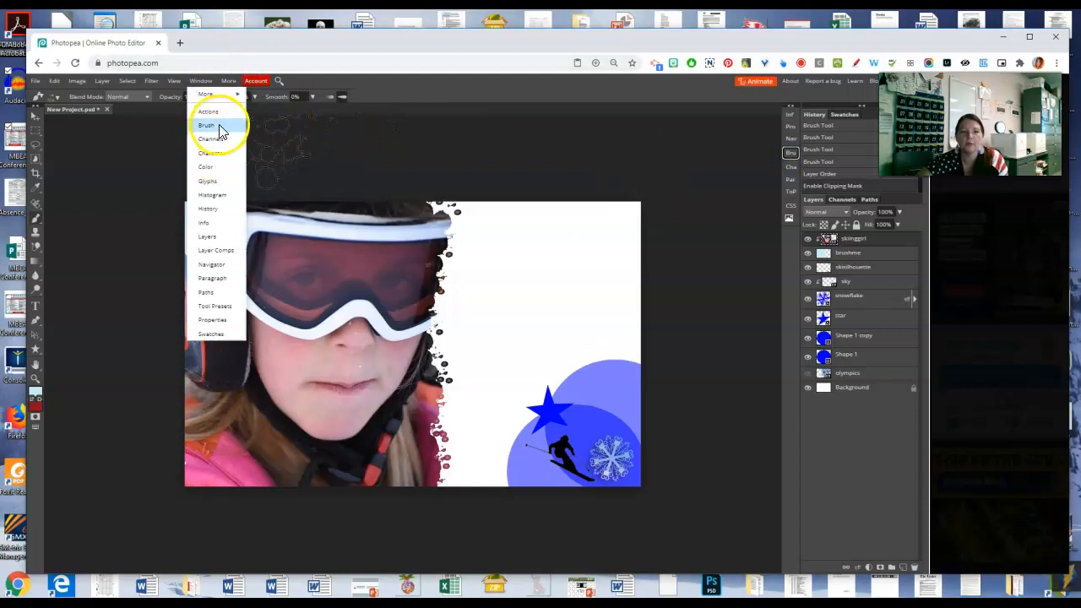
pyautogui.click(792, 153)
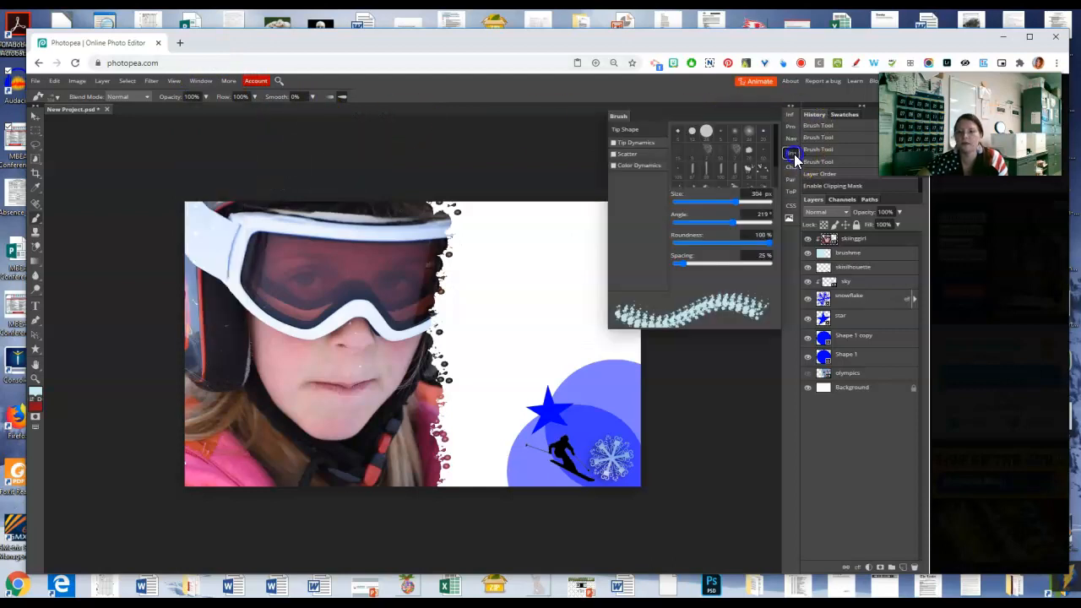
pyautogui.click(794, 154)
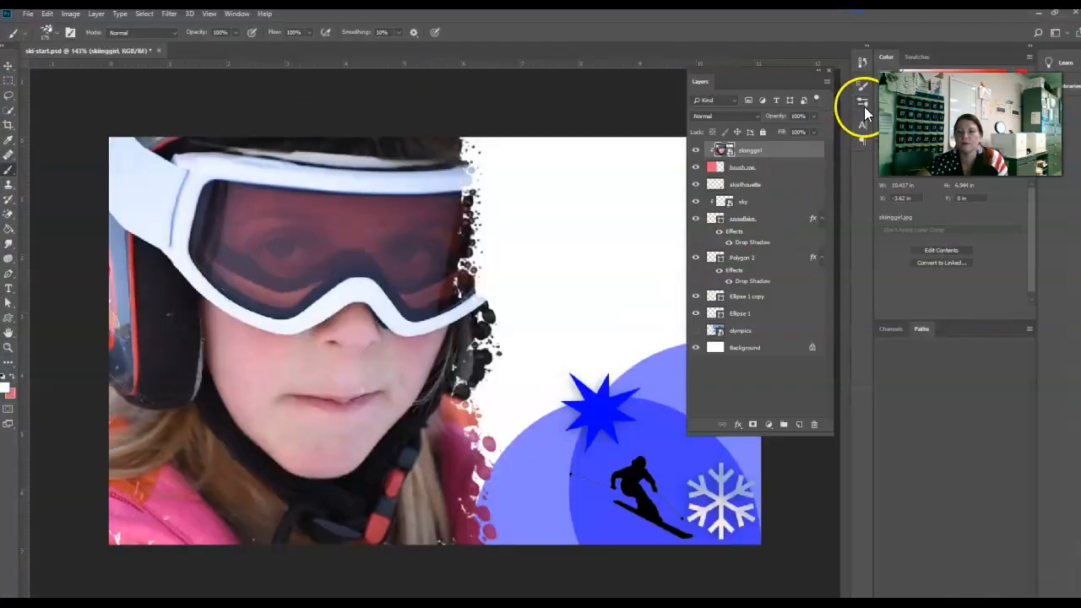
# - In Photoshop, view the Brushes and Brush Settings and close them again
pyautogui.click(862, 103)
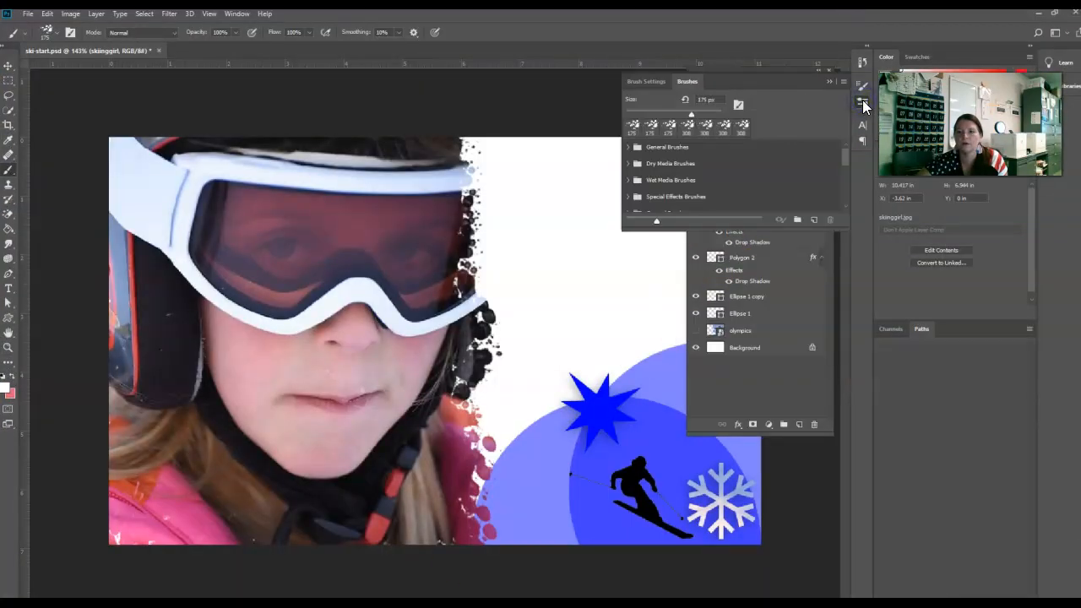
pyautogui.click(861, 87)
pyautogui.click(860, 87)
pyautogui.click(861, 87)
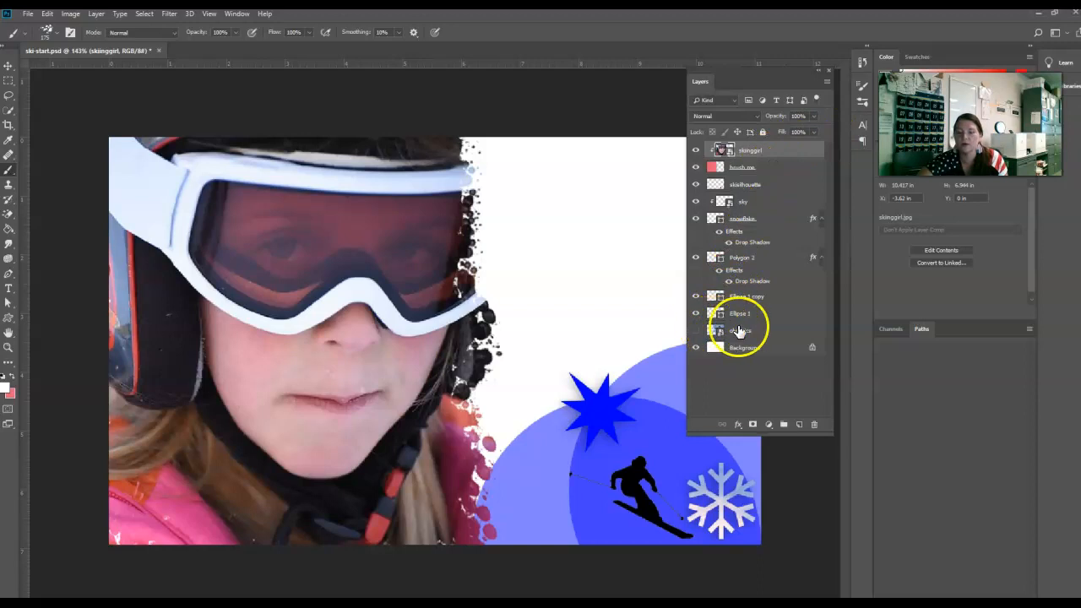
# - Make the olympics layer visible in the Photoshop file and also in the Photopea project
pyautogui.click(696, 332)
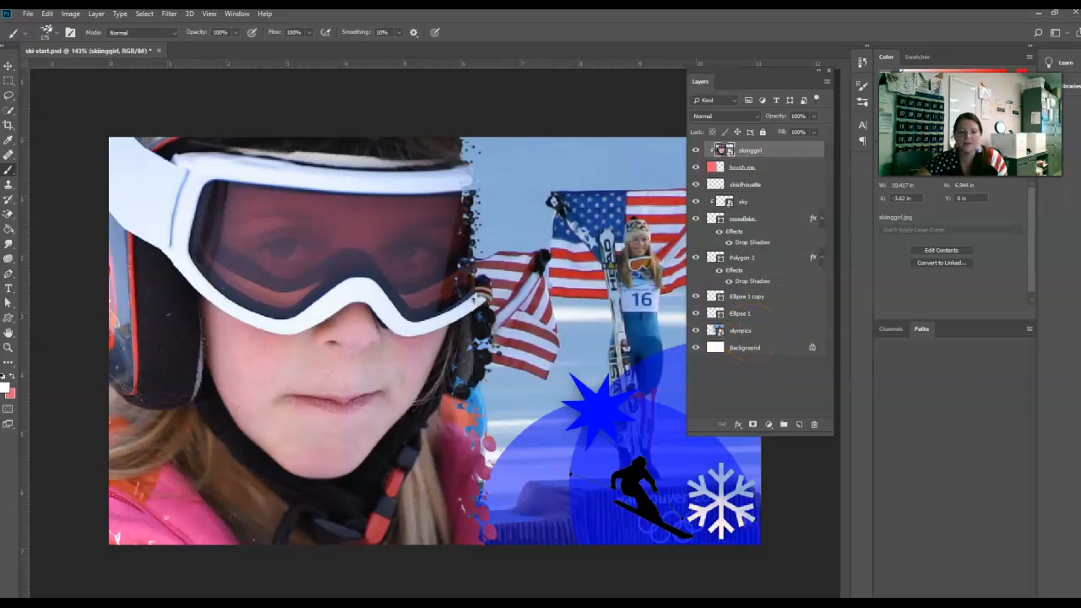
pyautogui.moveTo(608, 567)
pyautogui.click(712, 562)
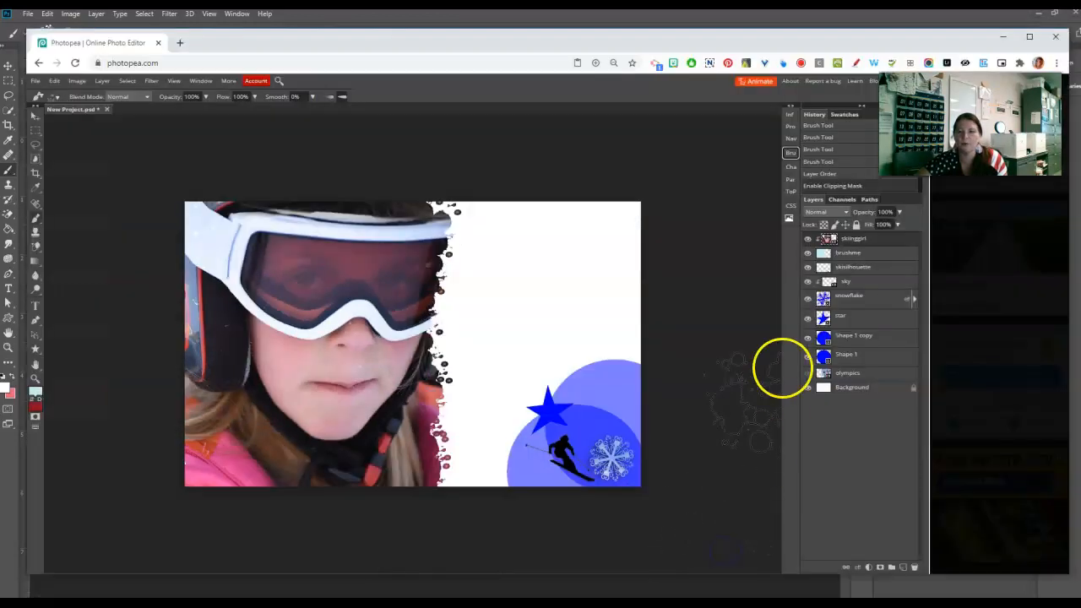
pyautogui.click(807, 374)
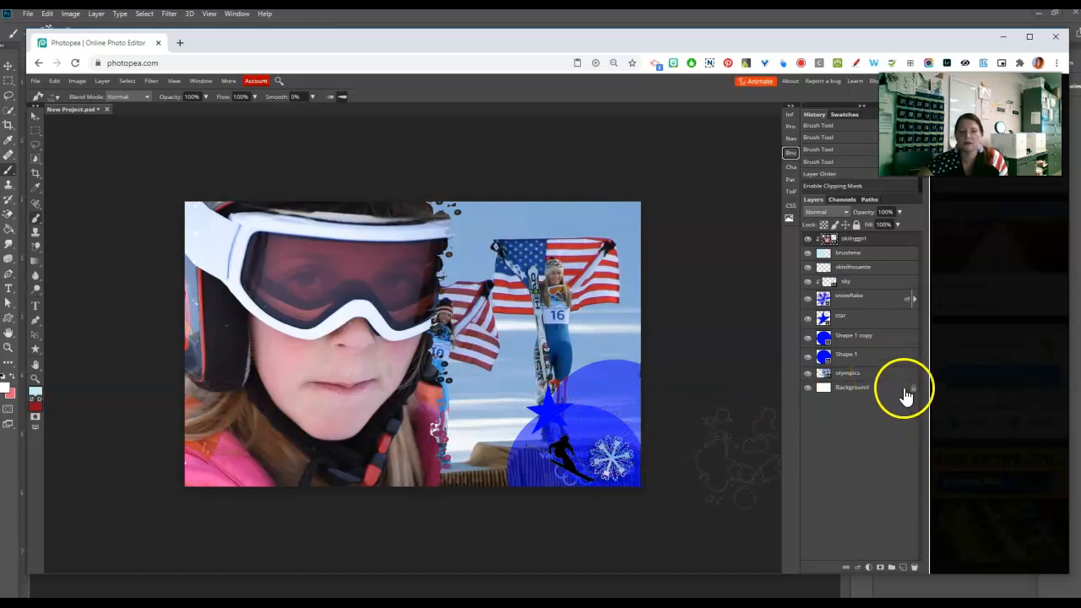
# - Select the brushme layer and stretch it slightly upward, applying a scale of 99.79% width and 102.60% height
pyautogui.moveTo(815, 281); pyautogui.dragTo(855, 263)
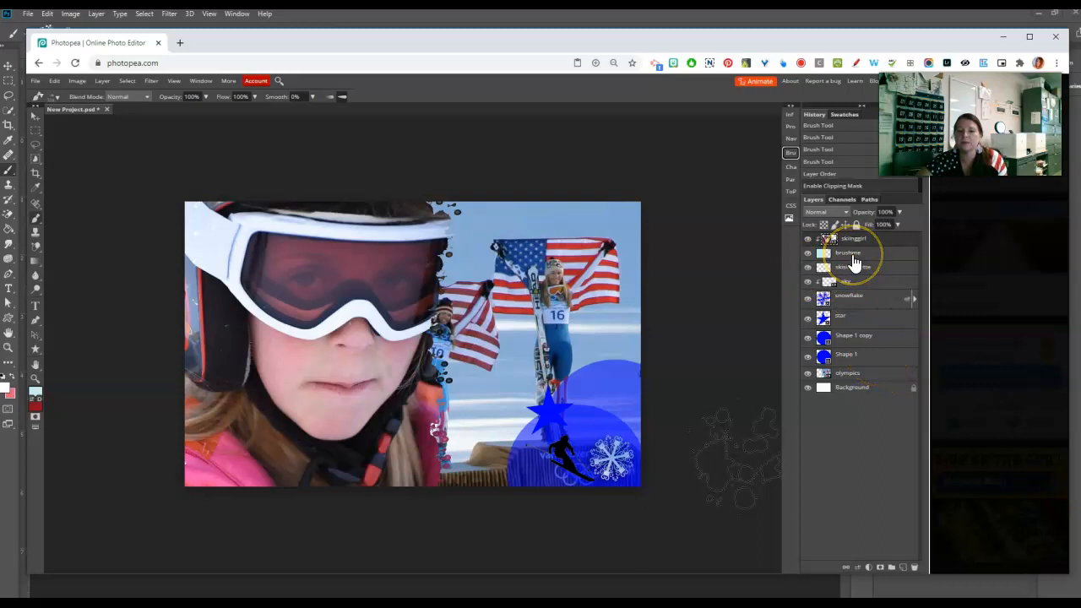
pyautogui.click(851, 261)
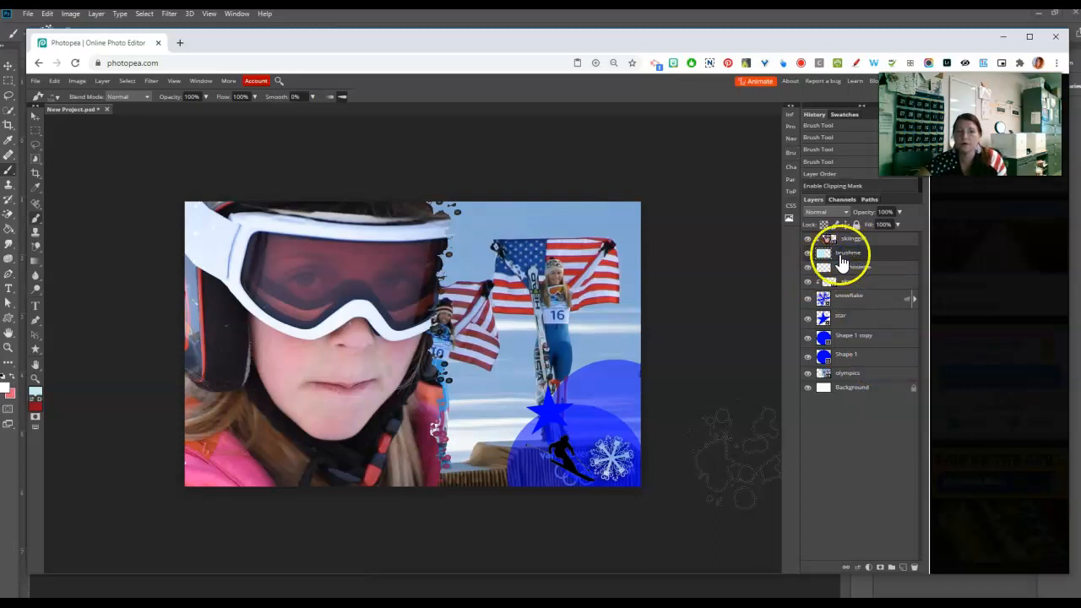
pyautogui.click(36, 120)
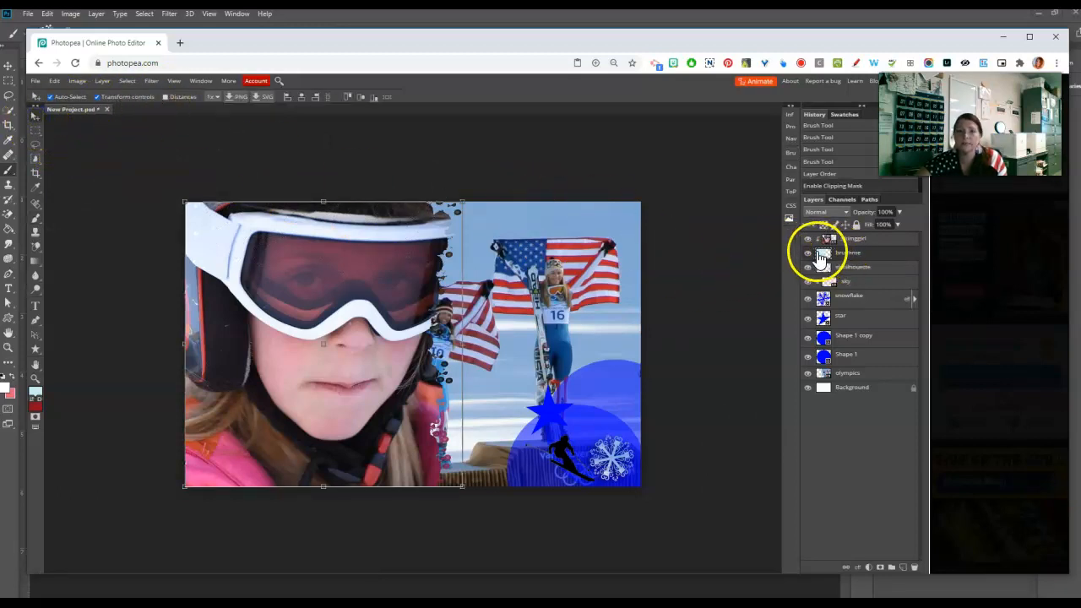
pyautogui.click(463, 203)
pyautogui.moveTo(463, 203)
pyautogui.mouseDown()
pyautogui.moveTo(410, 216)
pyautogui.moveTo(448, 214)
pyautogui.moveTo(463, 352)
pyautogui.moveTo(446, 191)
pyautogui.moveTo(525, 195)
pyautogui.moveTo(462, 194)
pyautogui.mouseUp()
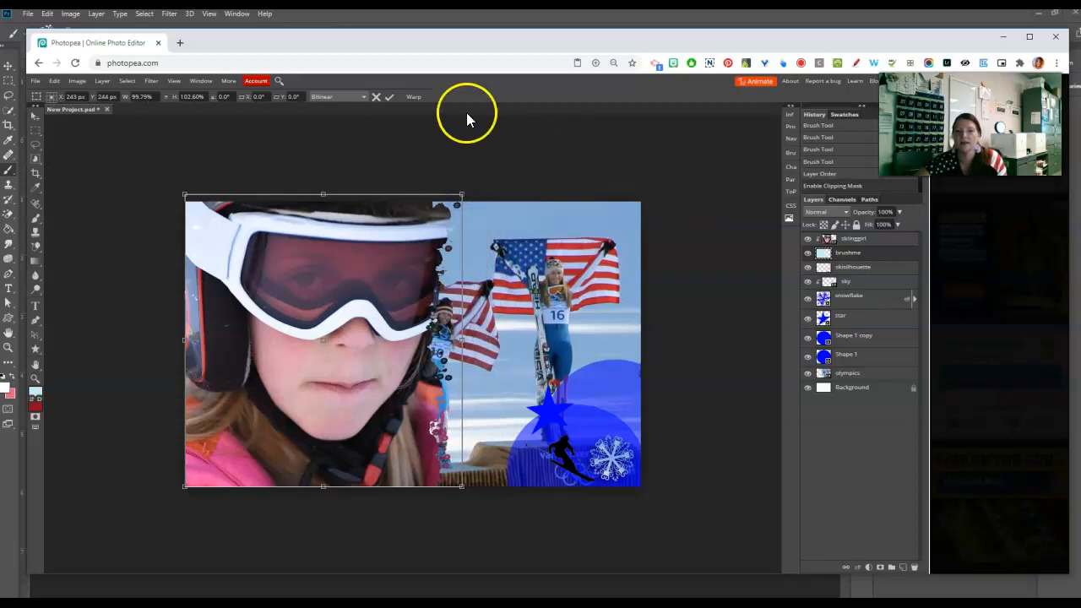
pyautogui.click(389, 97)
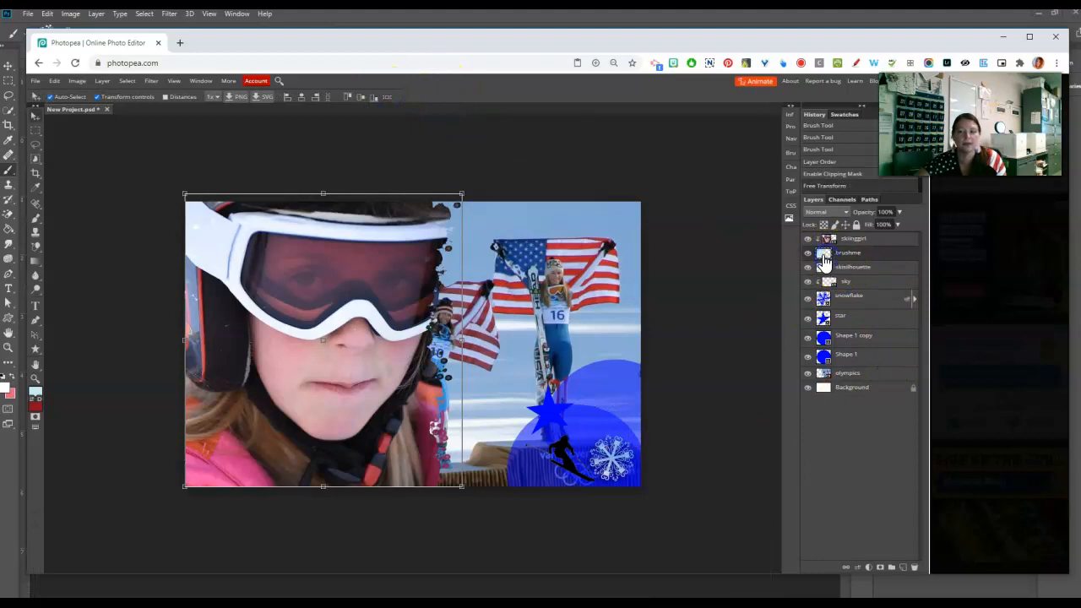
# - Release the clipping mask on the skiinggirl layer and hide that layer
pyautogui.rightClick(881, 243)
pyautogui.click(875, 416)
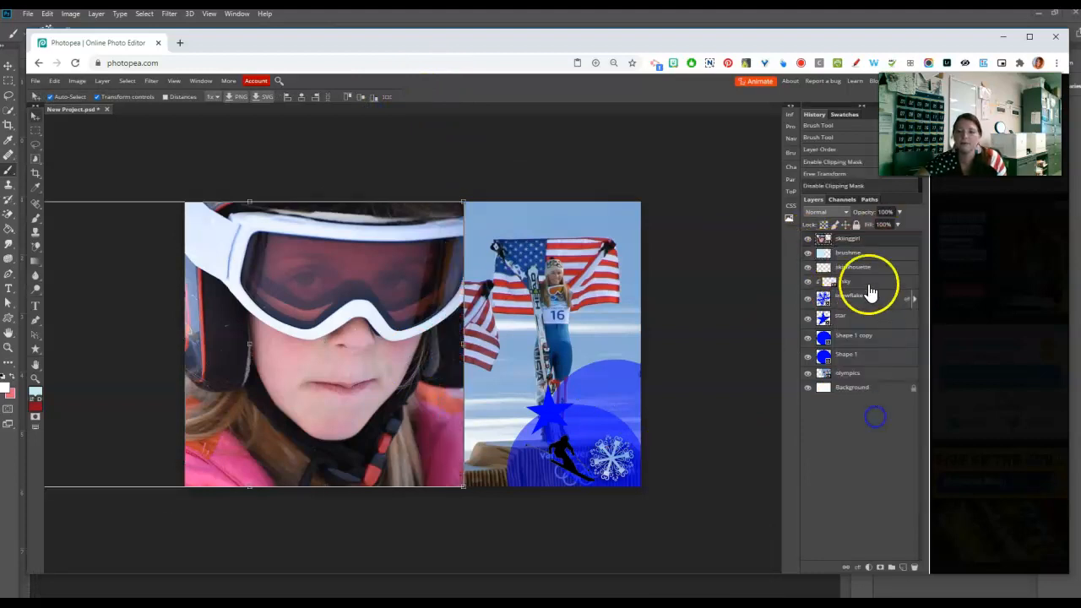
pyautogui.click(807, 240)
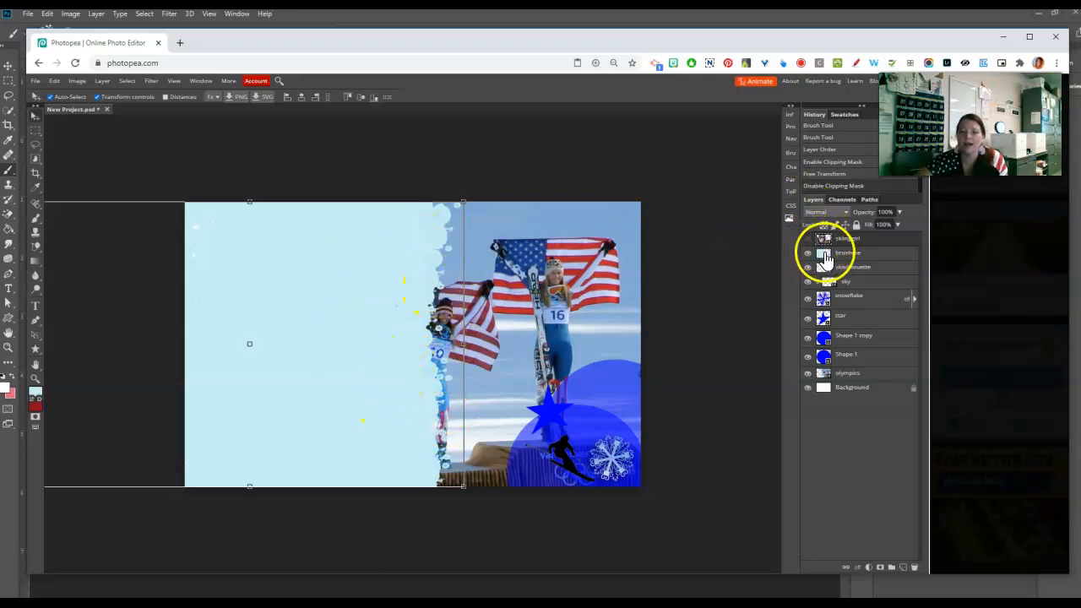
# - Select the brushme layer and choose a soft round tip for the Brush tool
pyautogui.click(825, 255)
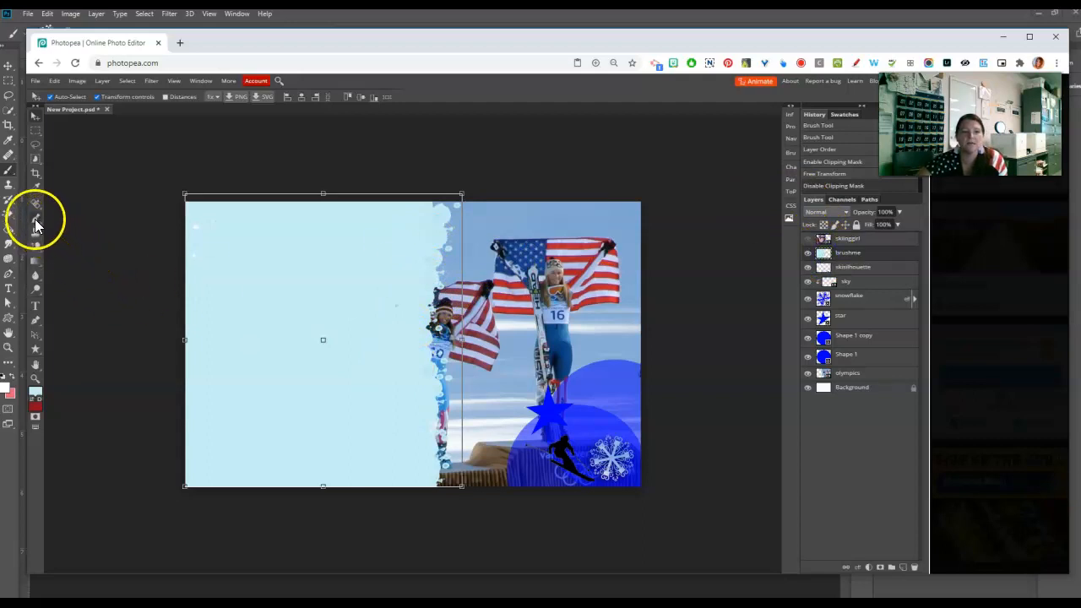
pyautogui.click(35, 221)
pyautogui.click(56, 97)
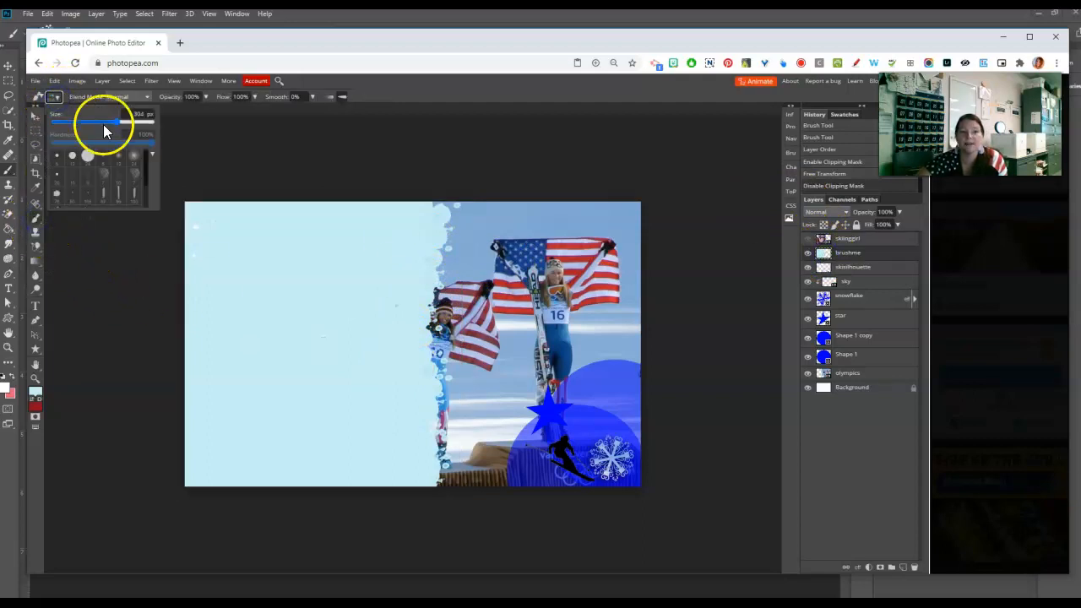
pyautogui.click(135, 159)
pyautogui.click(374, 82)
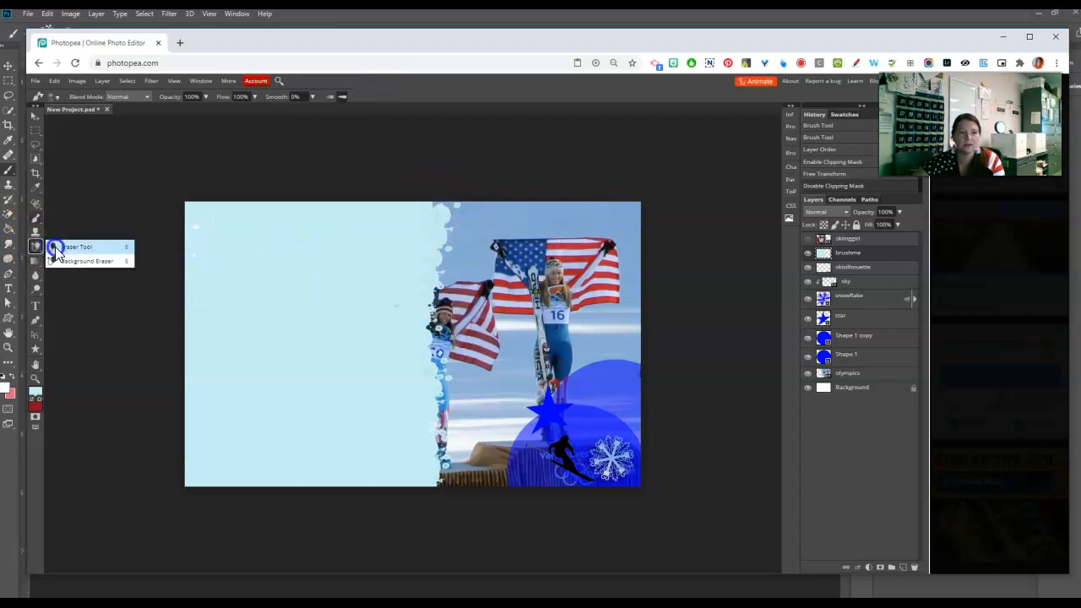
# - Erase the splattered right edge of the brushme paint and repaint it as a soft, faded edge with the Brush tool
pyautogui.click(55, 247)
pyautogui.moveTo(429, 224)
pyautogui.mouseDown()
pyautogui.moveTo(452, 196)
pyautogui.moveTo(440, 500)
pyautogui.mouseUp()
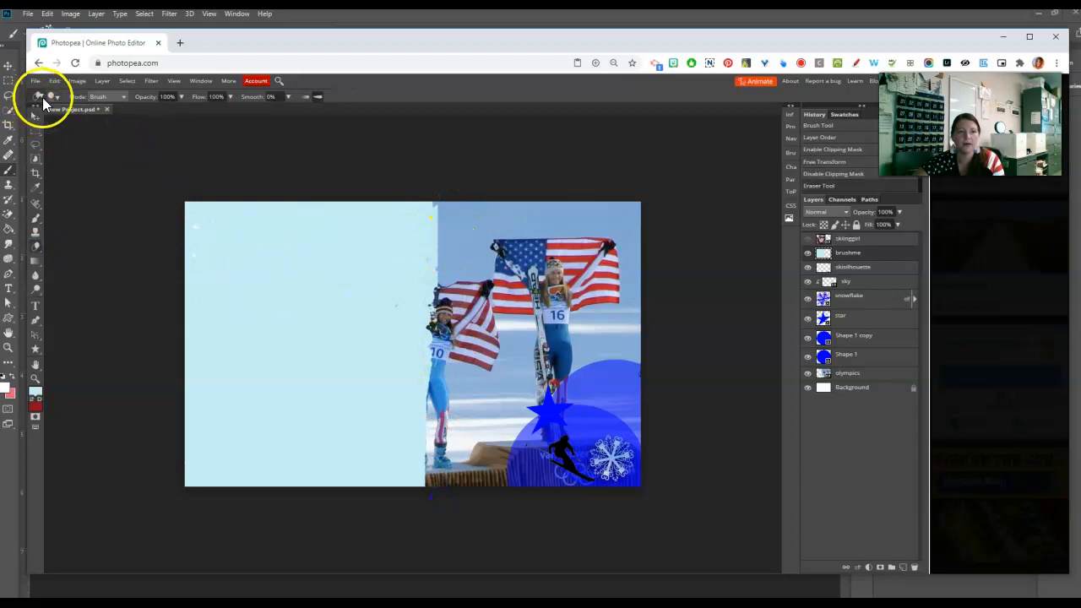
pyautogui.rightClick(38, 222)
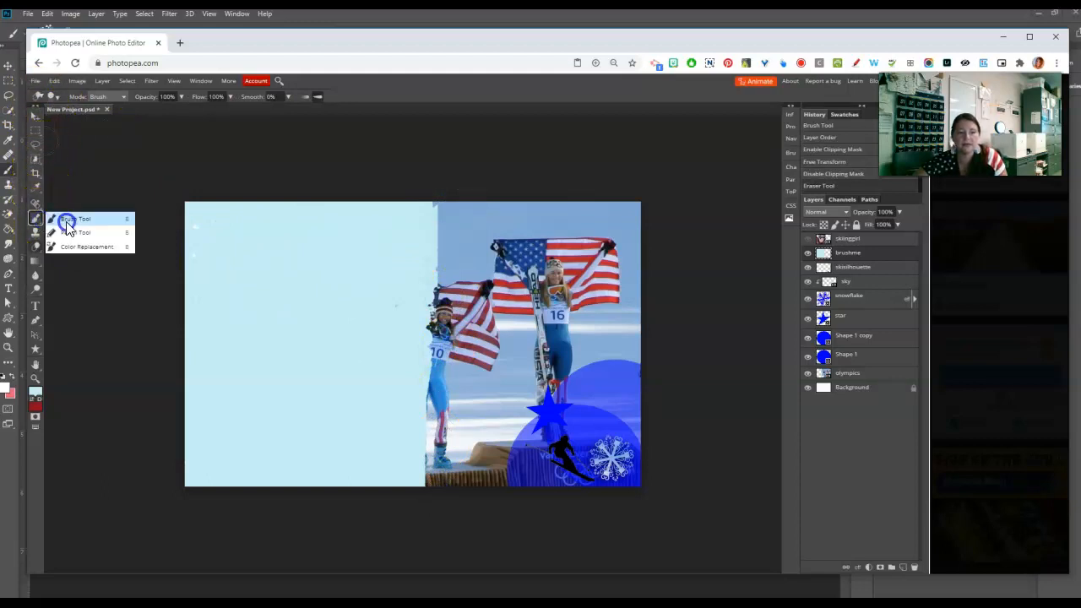
pyautogui.click(84, 228)
pyautogui.moveTo(429, 212)
pyautogui.mouseDown()
pyautogui.moveTo(422, 200)
pyautogui.moveTo(428, 217)
pyautogui.moveTo(410, 224)
pyautogui.moveTo(419, 239)
pyautogui.moveTo(400, 478)
pyautogui.moveTo(400, 343)
pyautogui.mouseUp()
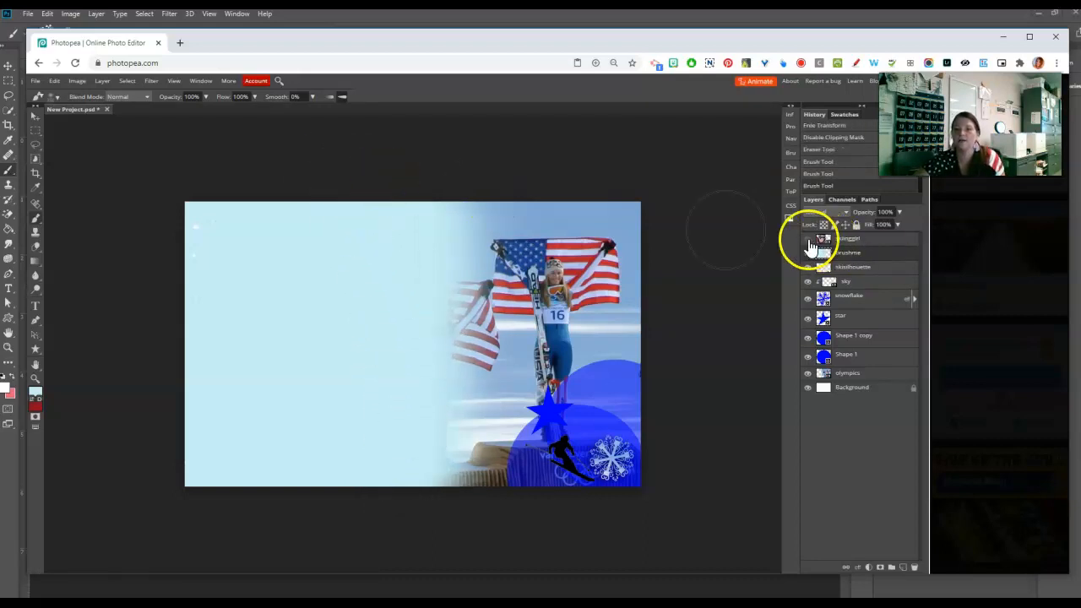
# - Show the skiinggirl layer again and clip it to the brushme layer below with a clipping mask
pyautogui.click(808, 239)
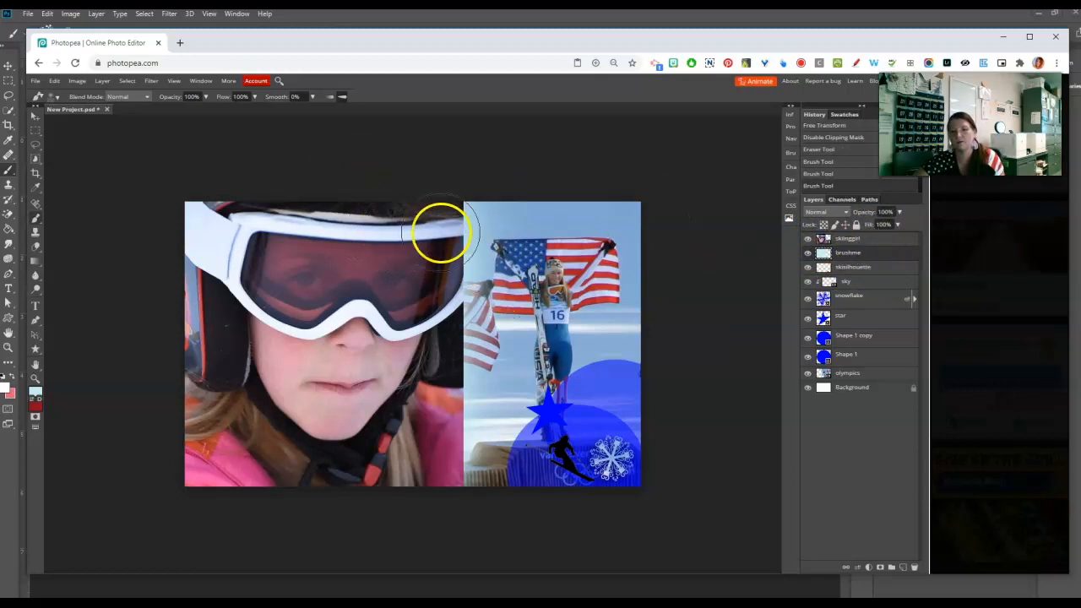
pyautogui.rightClick(883, 244)
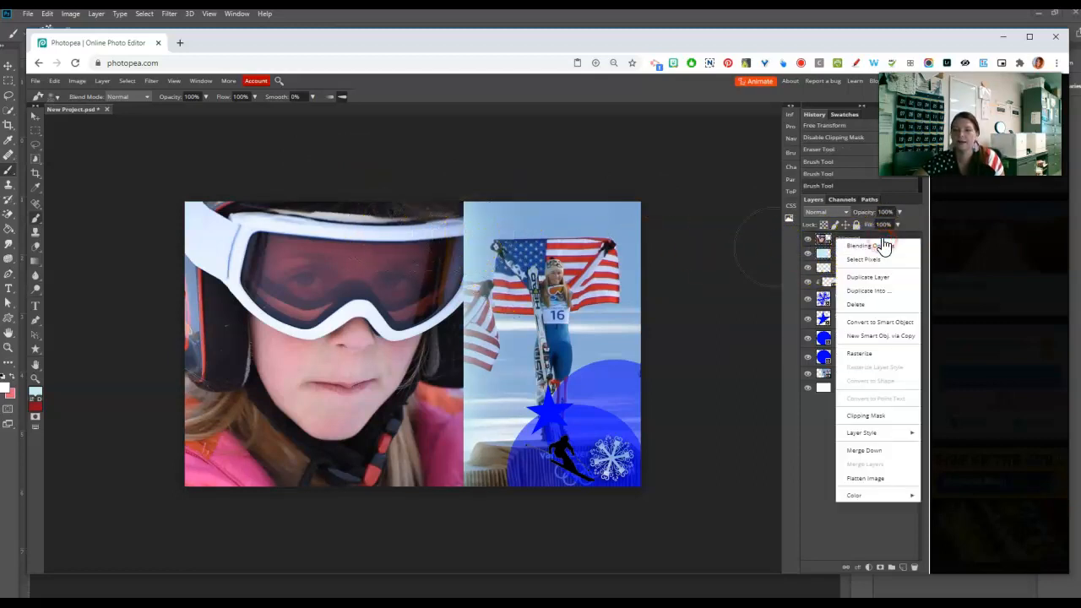
pyautogui.click(869, 416)
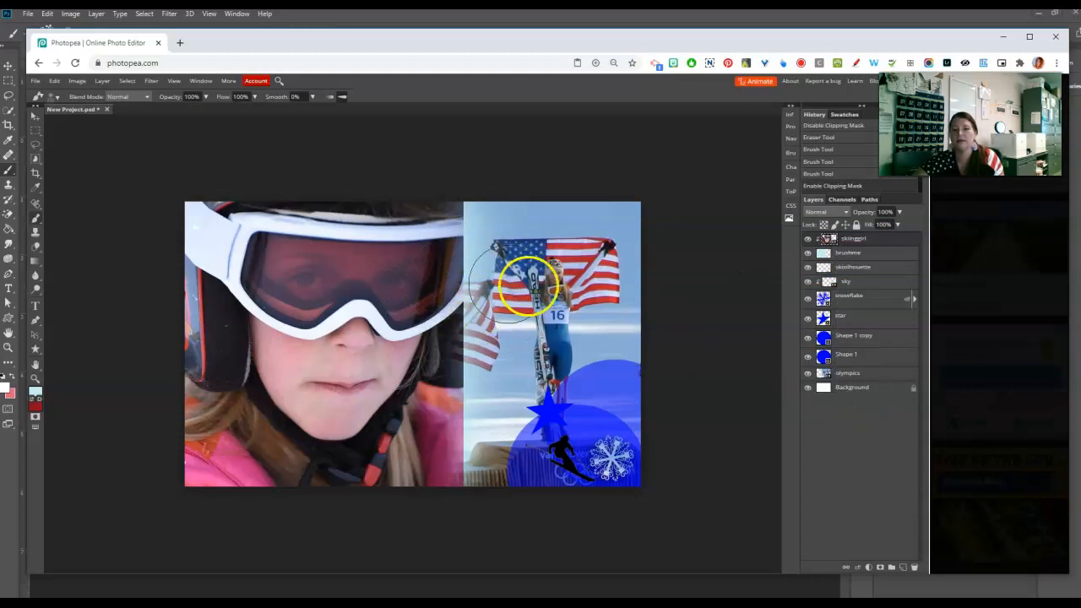
# - Try to shift the brushme layer sideways with the Move tool, and undo the move
pyautogui.click(849, 254)
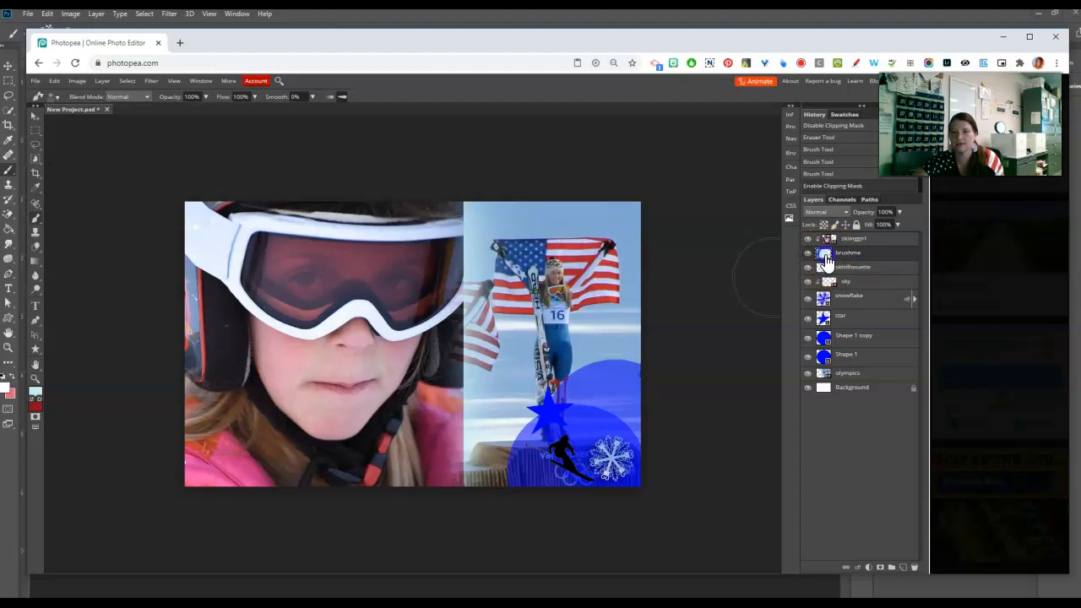
pyautogui.click(35, 115)
pyautogui.moveTo(393, 355); pyautogui.dragTo(361, 355)
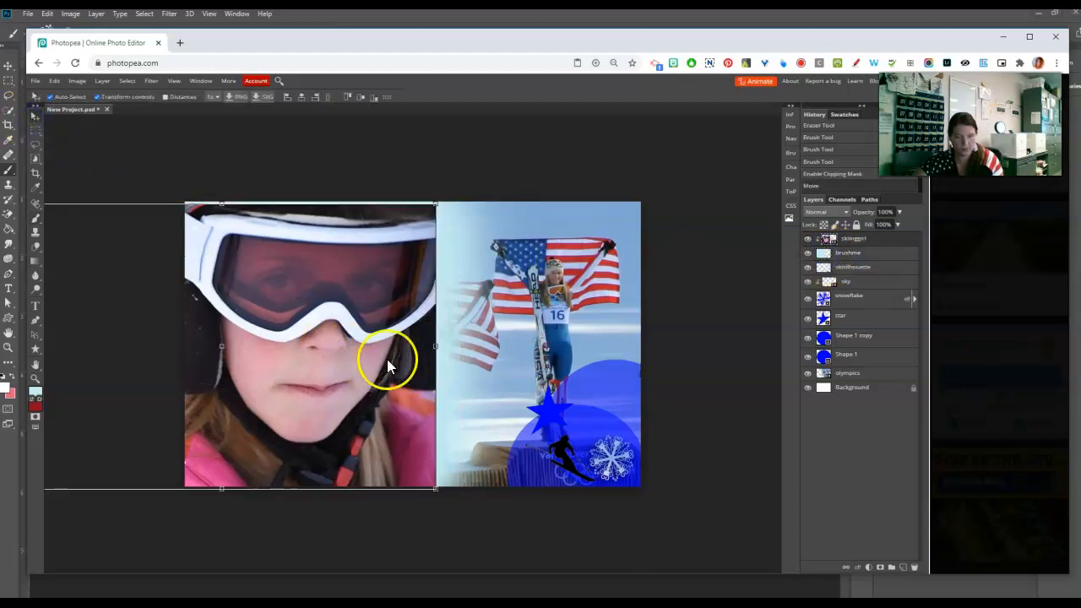
pyautogui.hotkey('ctrl', 'z')
# - Select the brushme layer, turn off Auto-Select for the Move tool, and shift the soft-edged paint left over the photo's hard edge
pyautogui.click(871, 252)
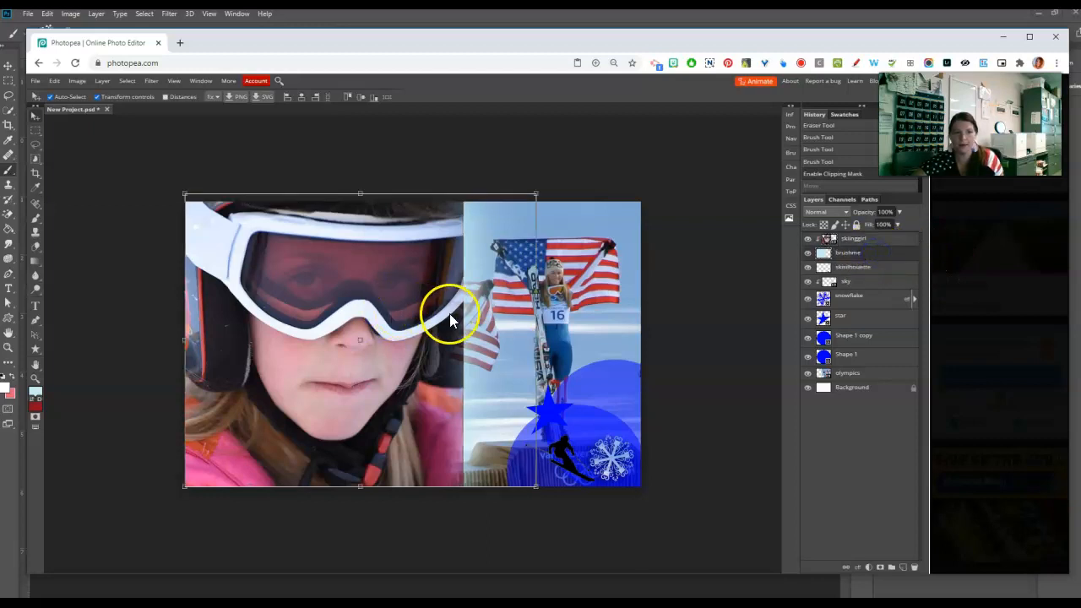
pyautogui.click(74, 99)
pyautogui.moveTo(488, 304); pyautogui.dragTo(432, 303)
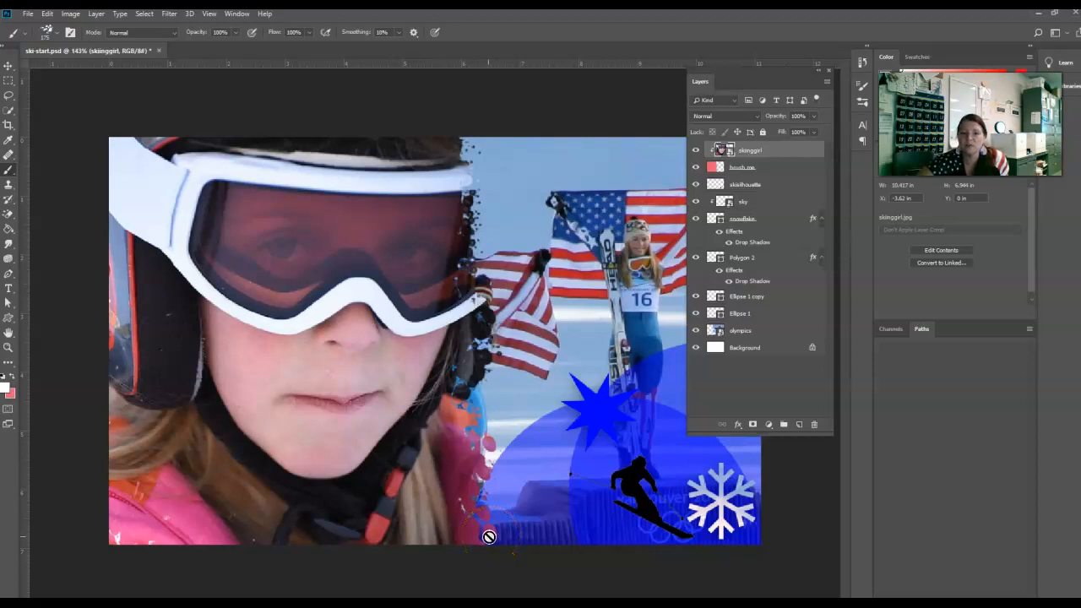
pyautogui.click(487, 534)
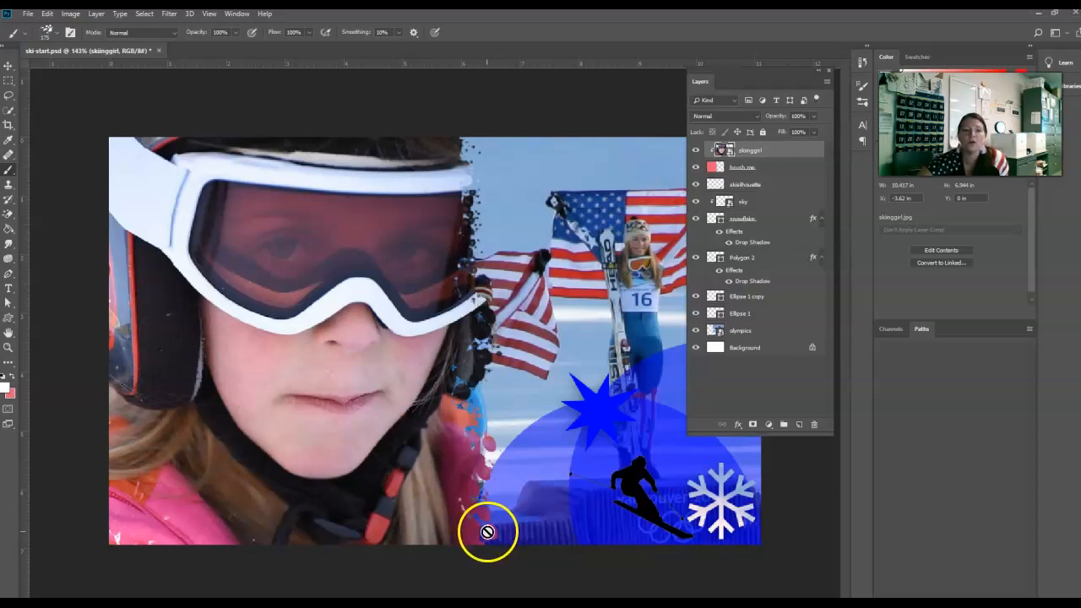
pyautogui.click(200, 506)
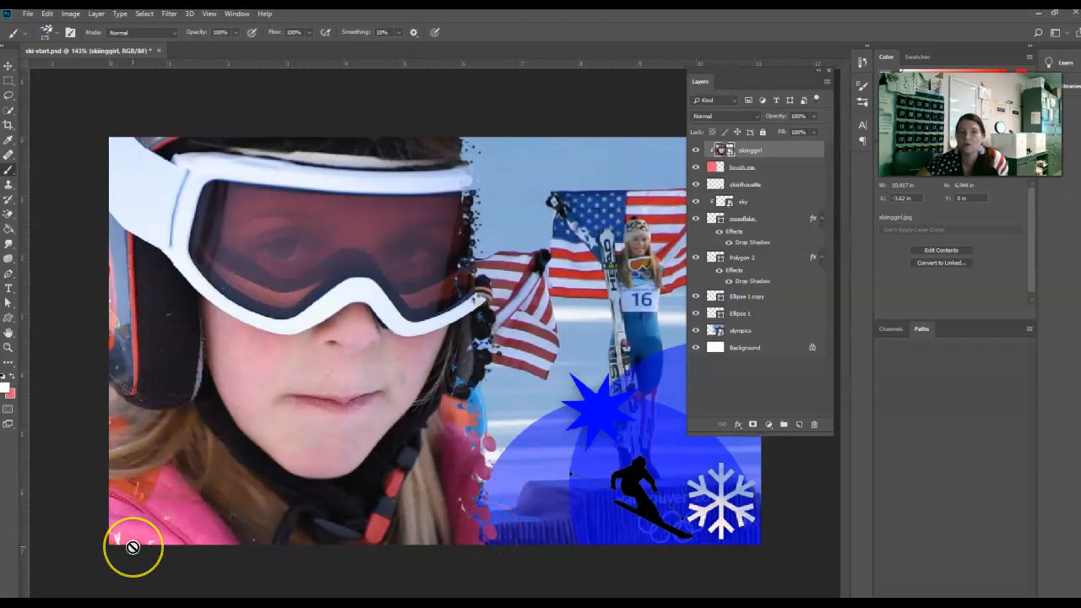